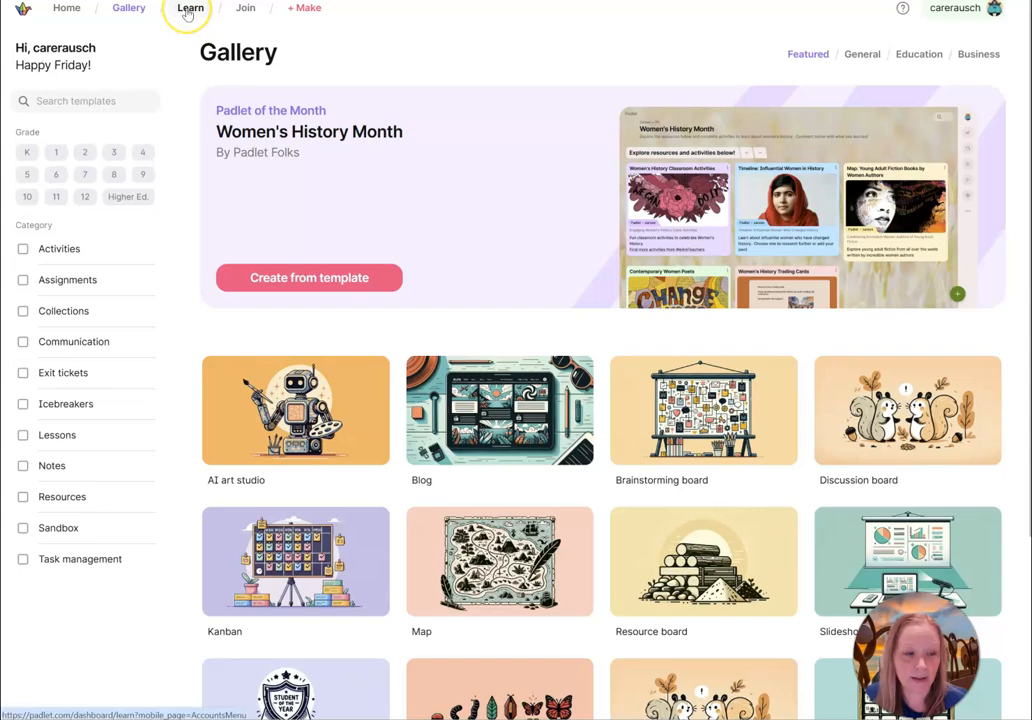
Open the Learn section and browse its Padlet 101 and use-case tutorial videos.
left_click(187, 10)
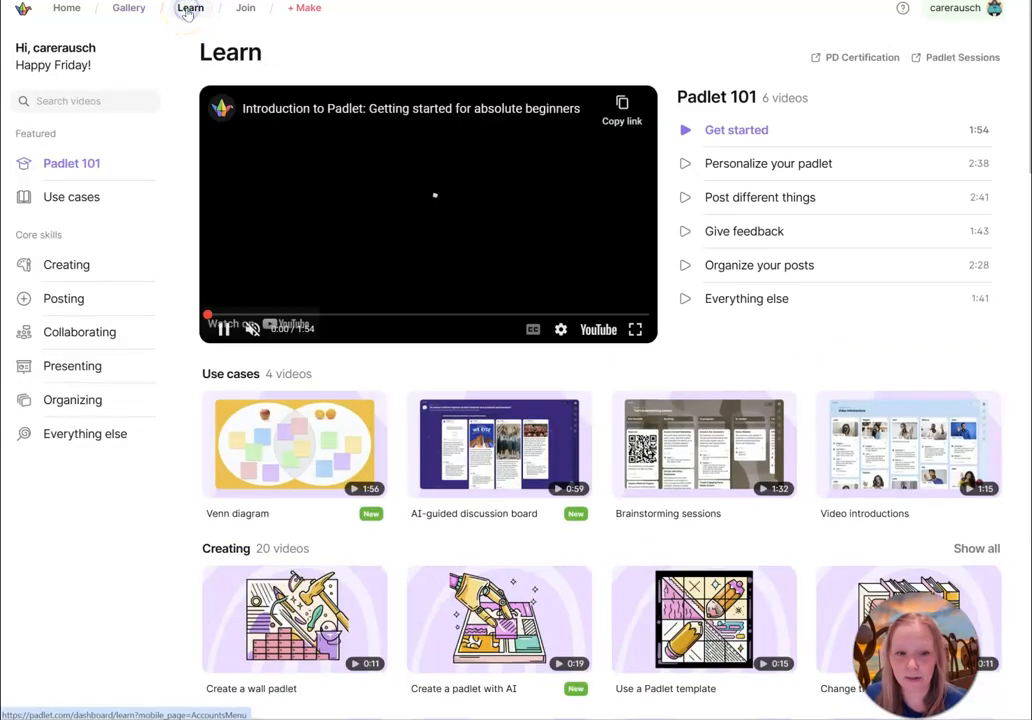
left_click(226, 330)
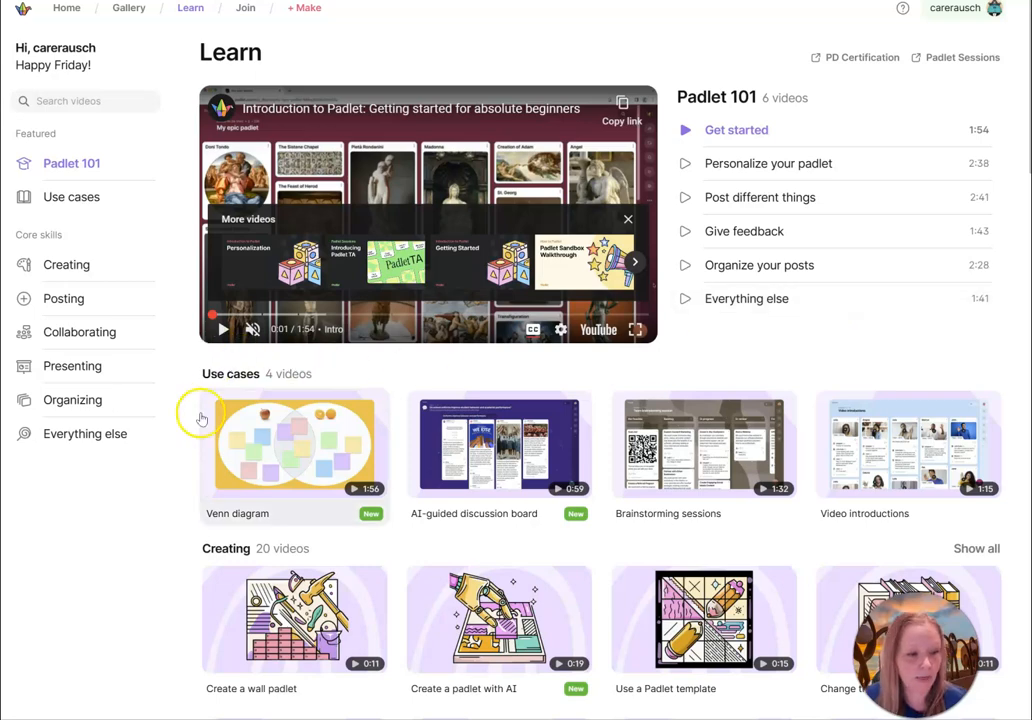
scroll(288, 458, "down", 3)
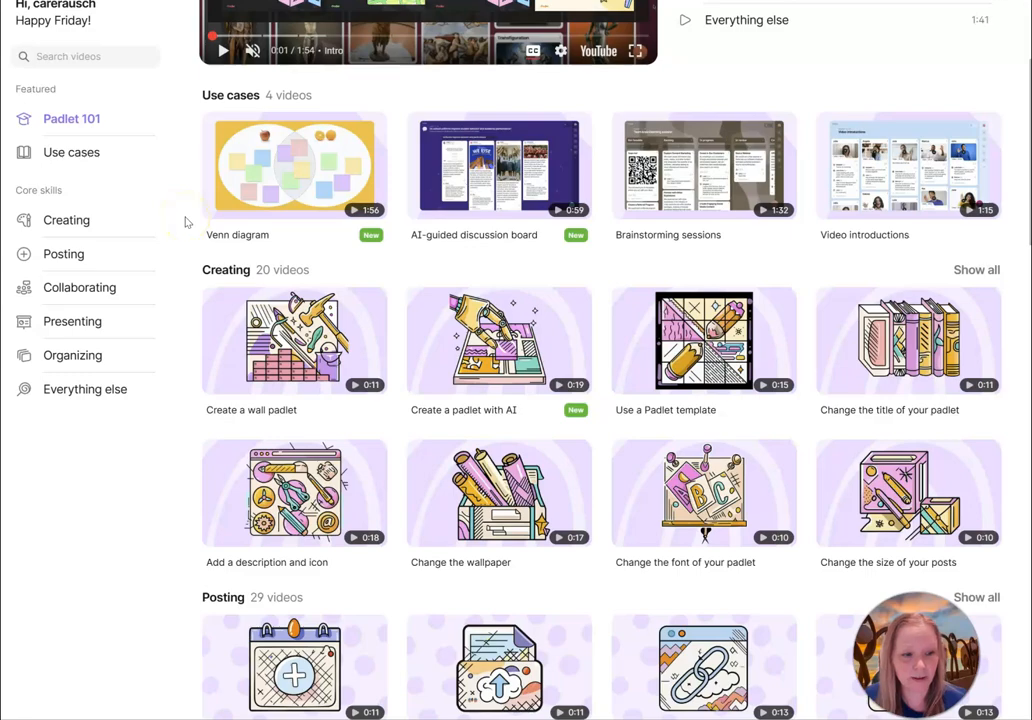
scroll(185, 222, "down", 2)
scroll(185, 222, "up", 5)
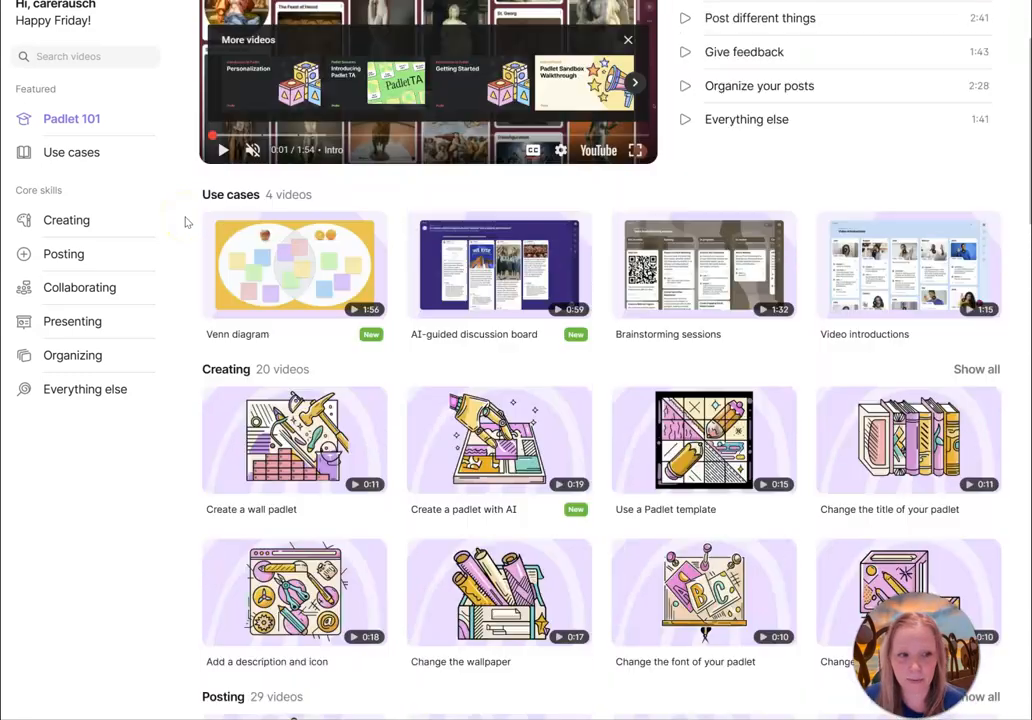
left_click(277, 435)
scroll(277, 435, "up", 1)
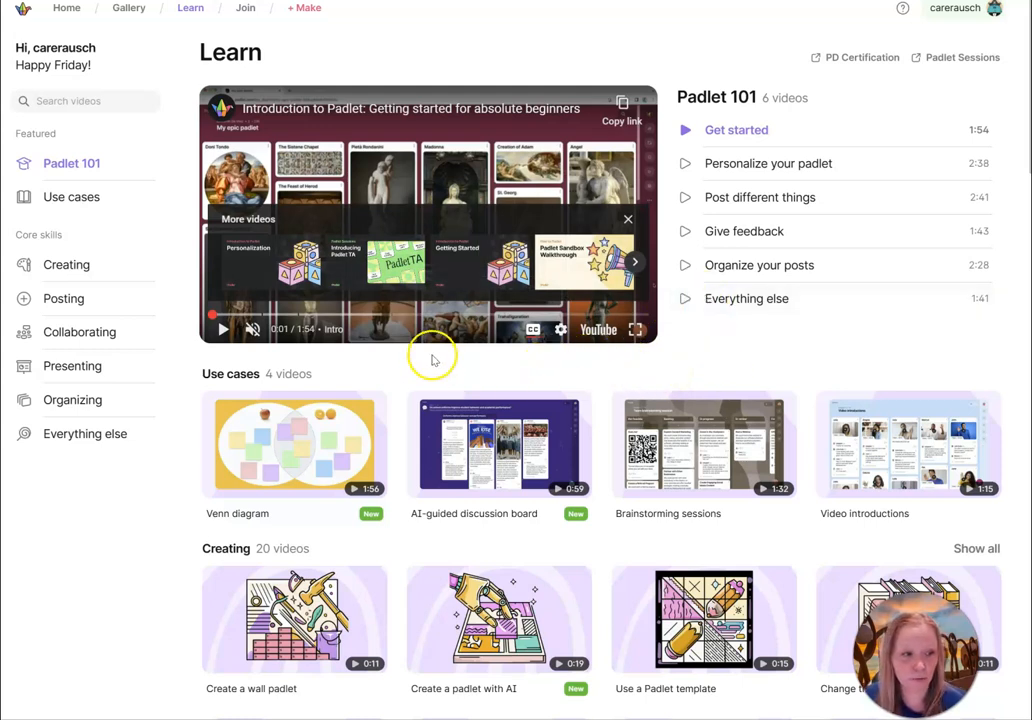
Return to the template gallery, filter it to the Higher Ed. grade level, and browse the templates.
left_click(124, 18)
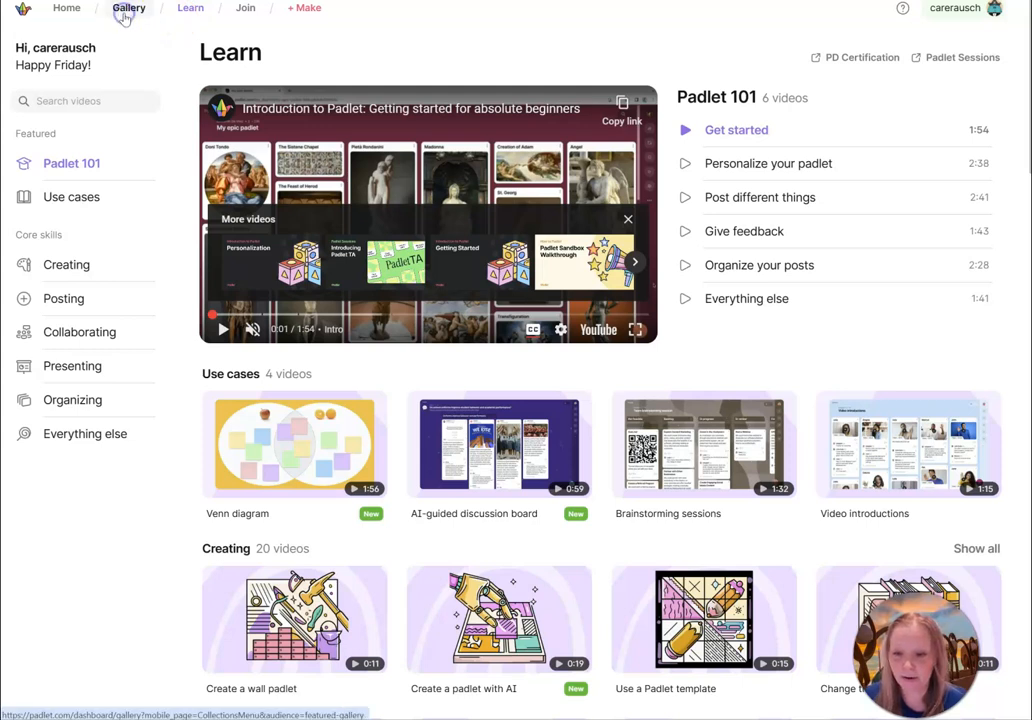
left_click(117, 8)
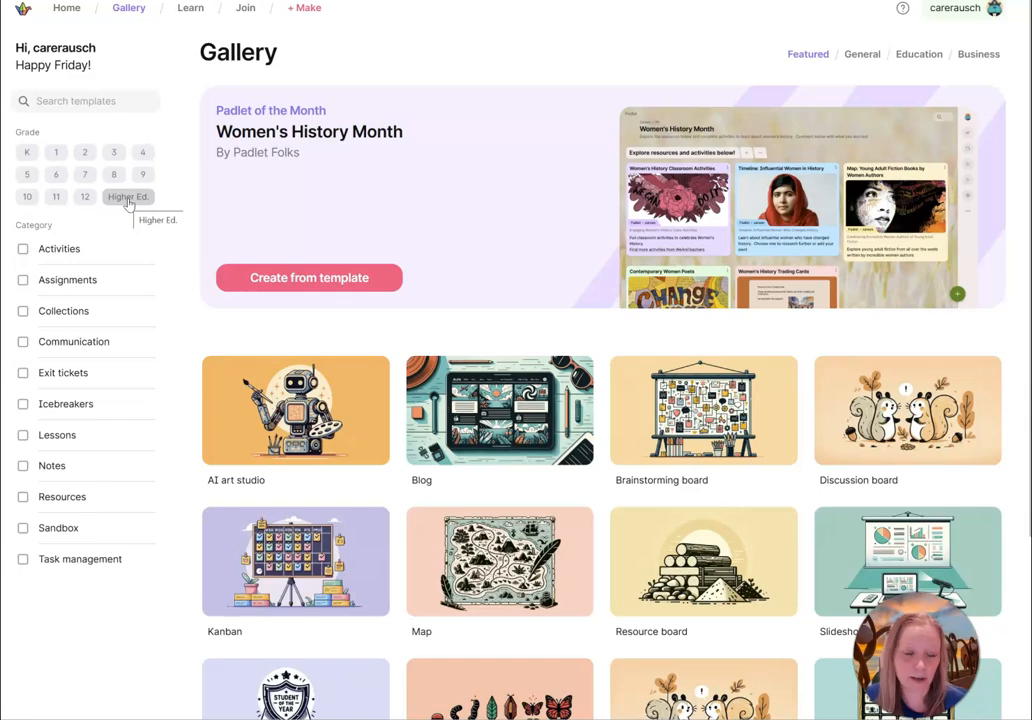
left_click(128, 200)
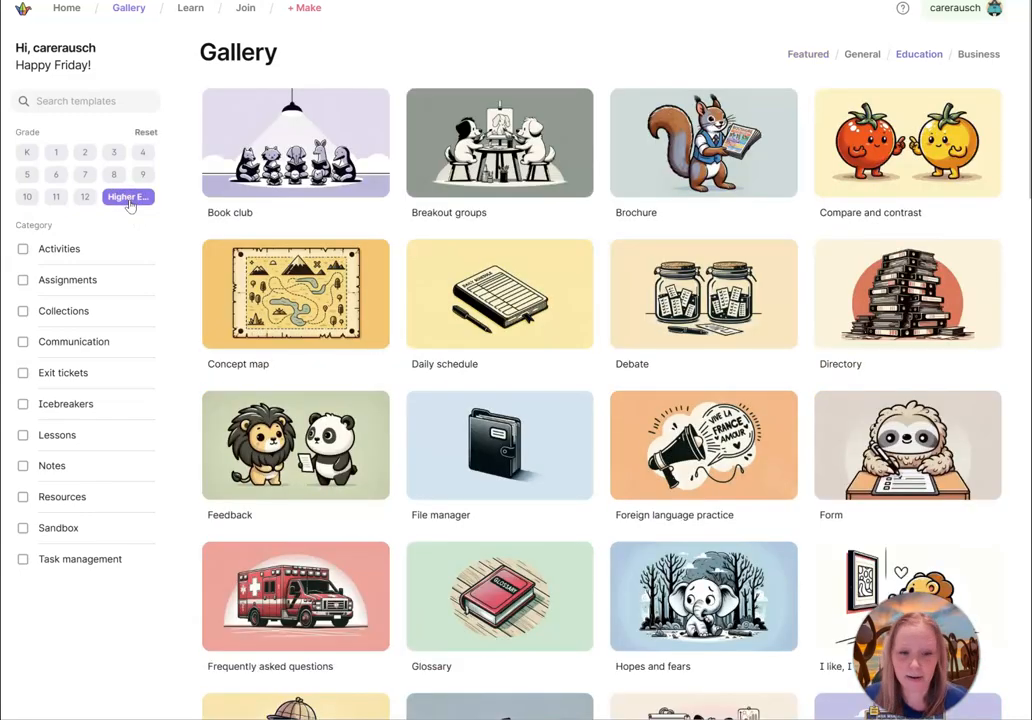
scroll(479, 212, "down", 14)
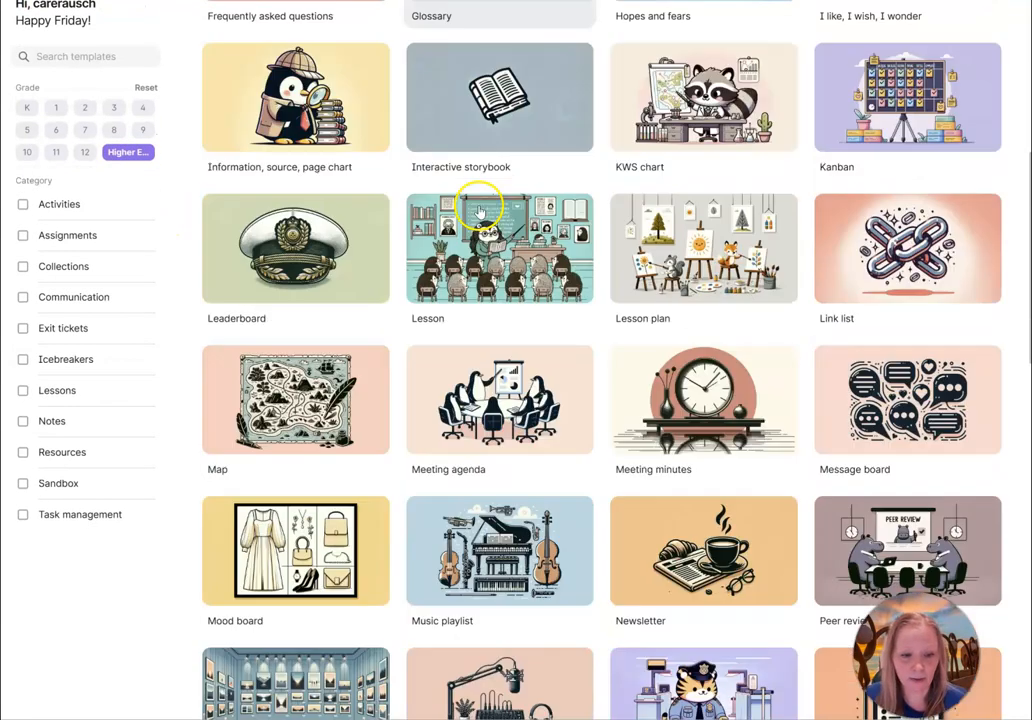
scroll(479, 212, "down", 5)
scroll(484, 204, "up", 19)
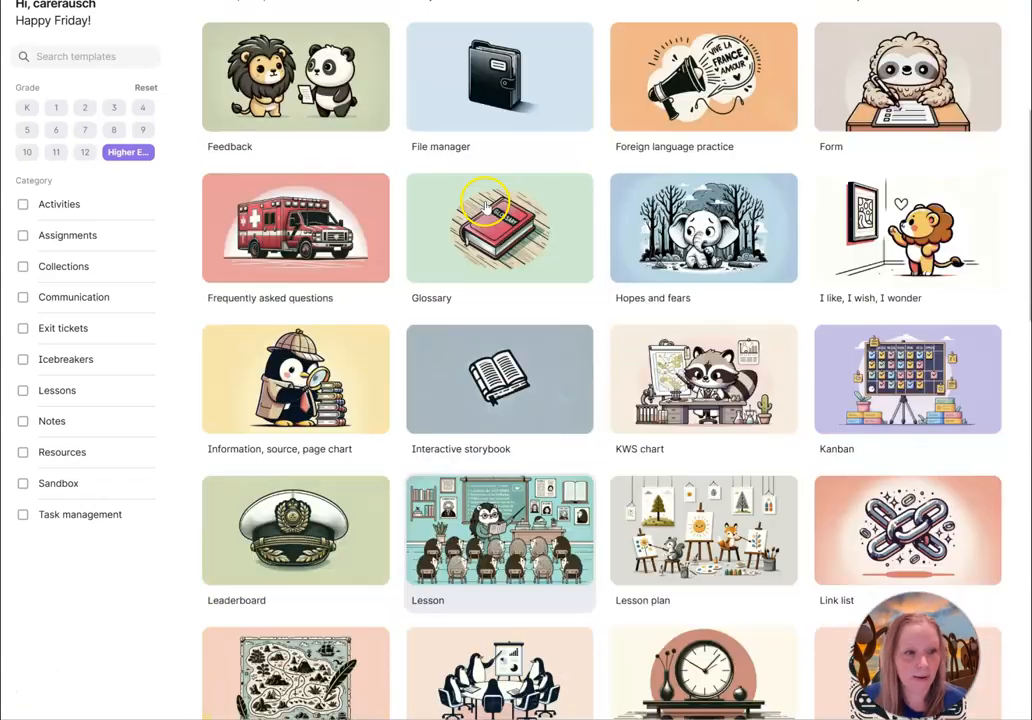
scroll(488, 206, "up", 1)
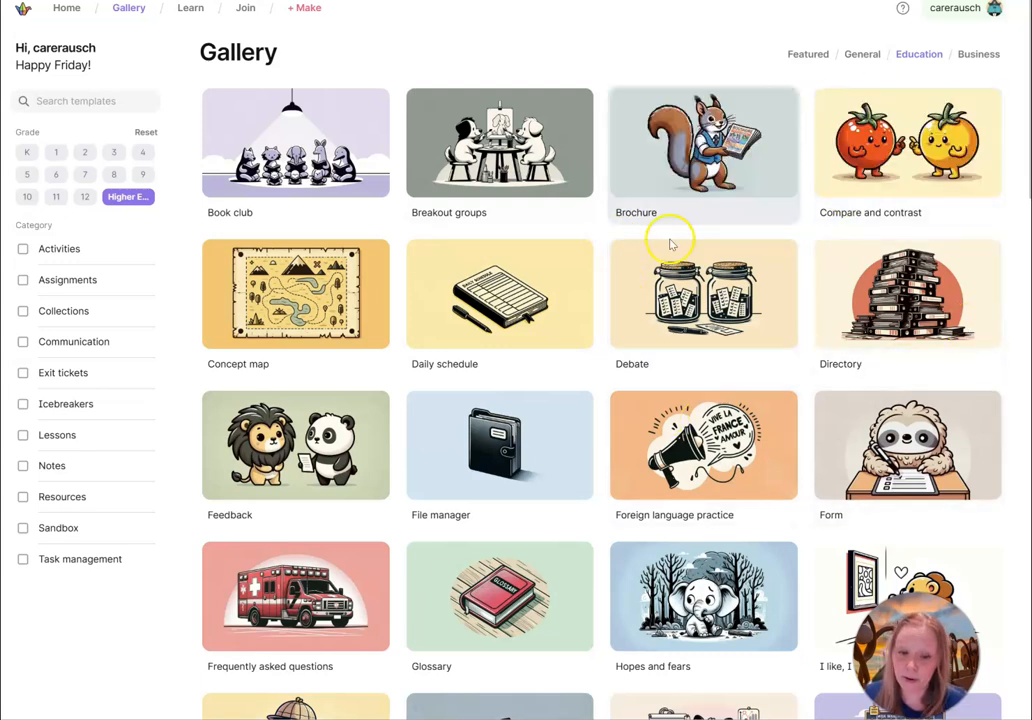
scroll(668, 293, "down", 2)
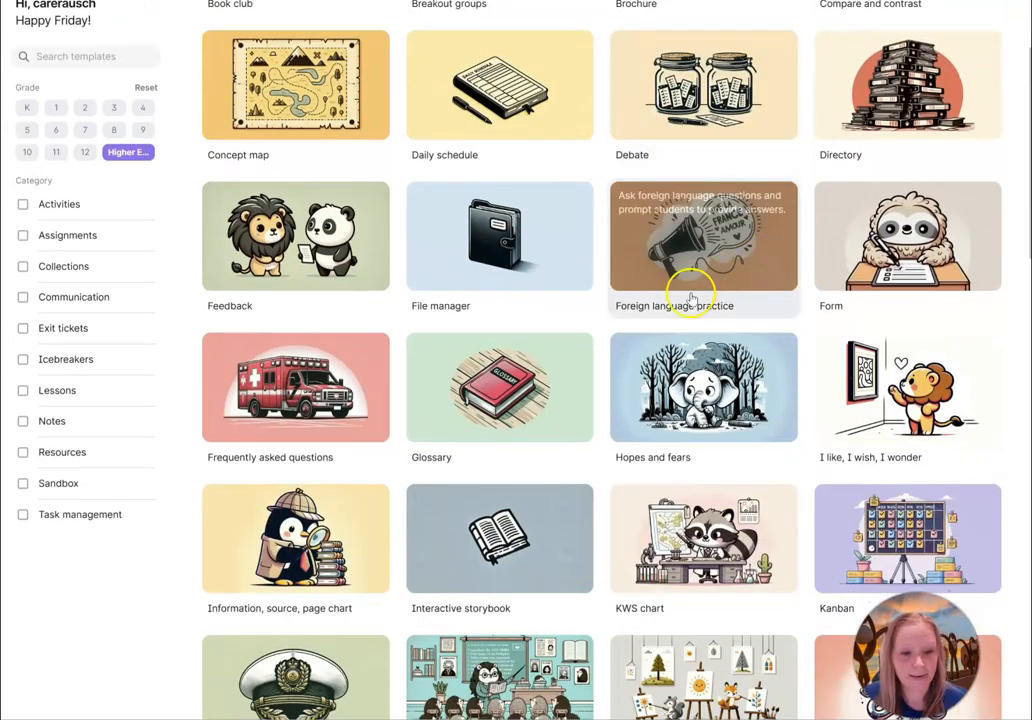
scroll(675, 380, "down", 1)
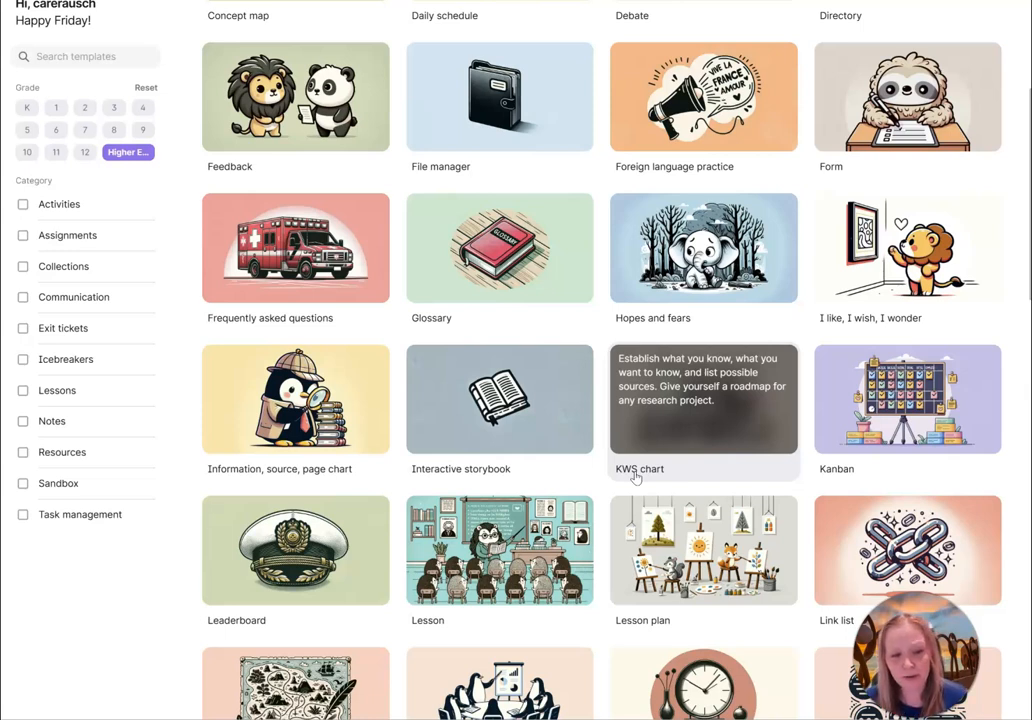
Open the KWS chart template preview and create a new padlet from it.
left_click(694, 462)
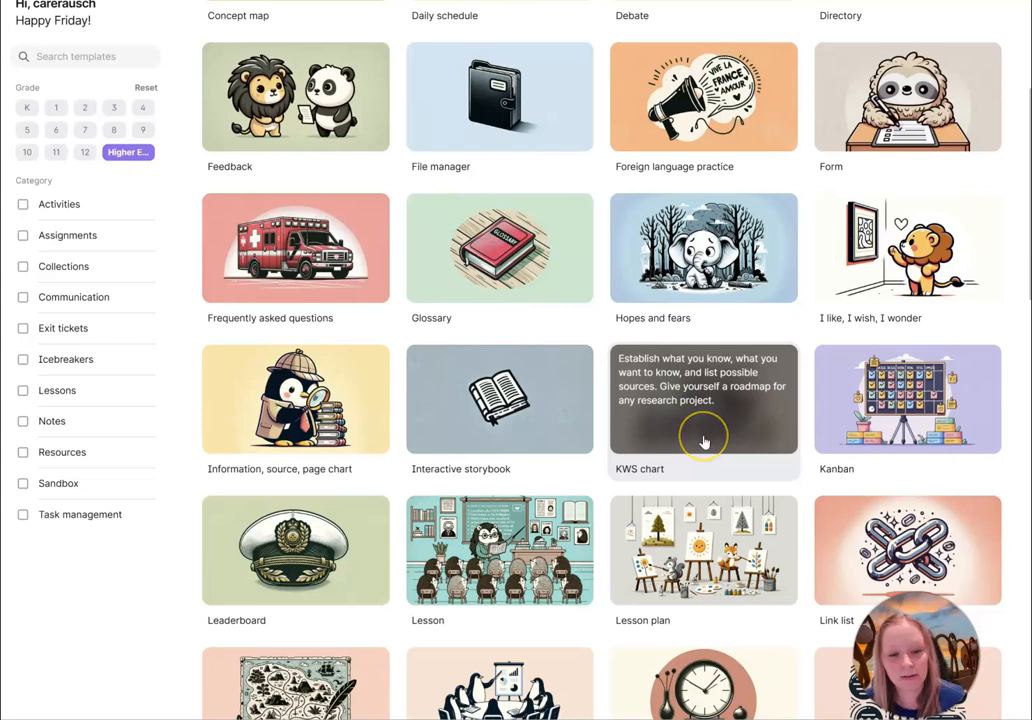
left_click(703, 442)
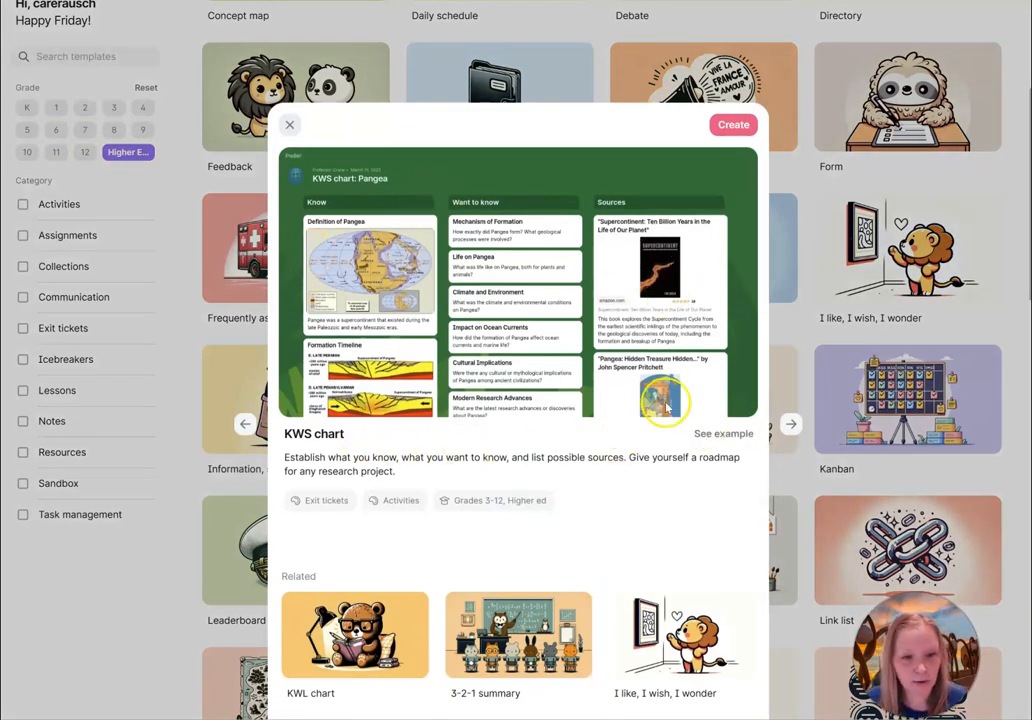
left_click(733, 128)
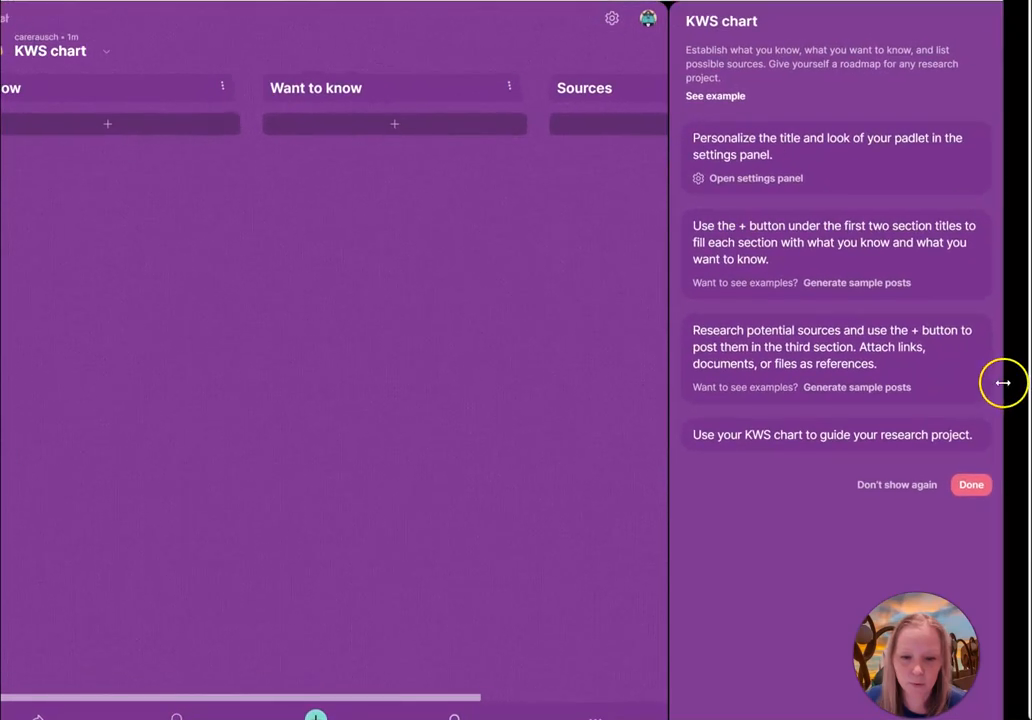
Open the padlet settings and retitle the padlet Spring Activities and Sports.
left_click_drag(1006, 378, 1031, 360)
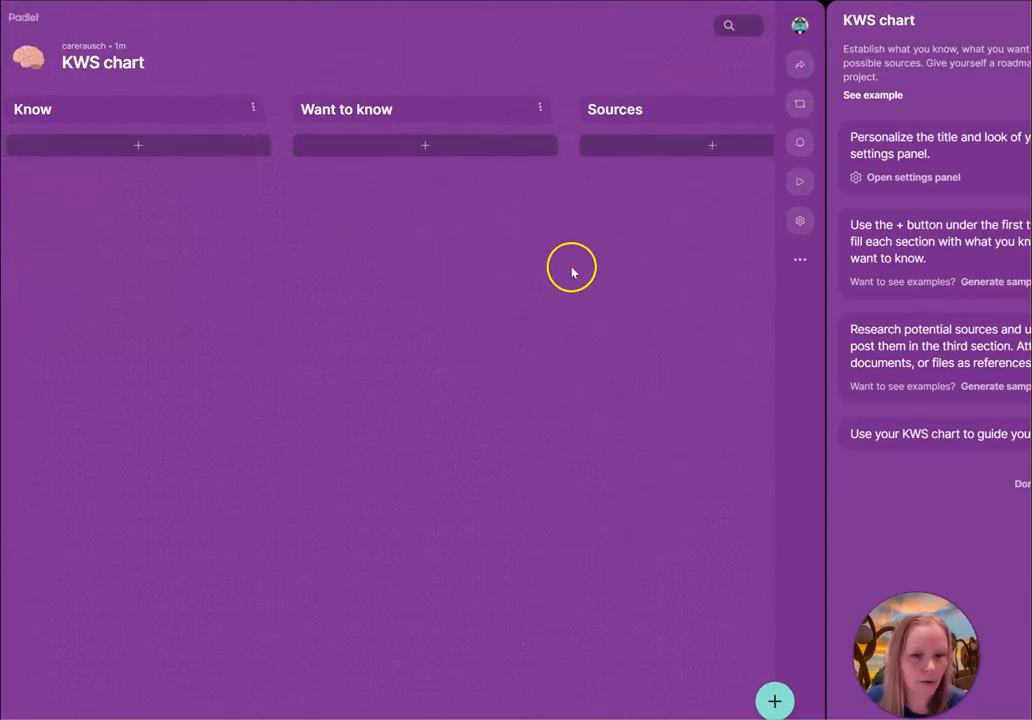
left_click(799, 224)
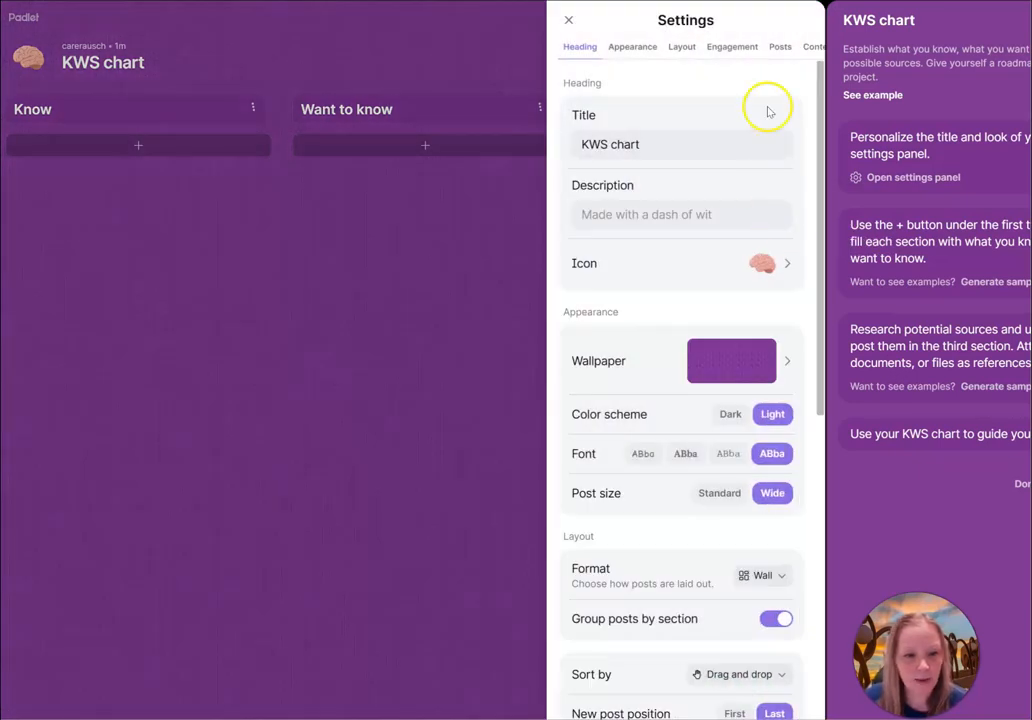
left_click_drag(650, 148, 563, 151)
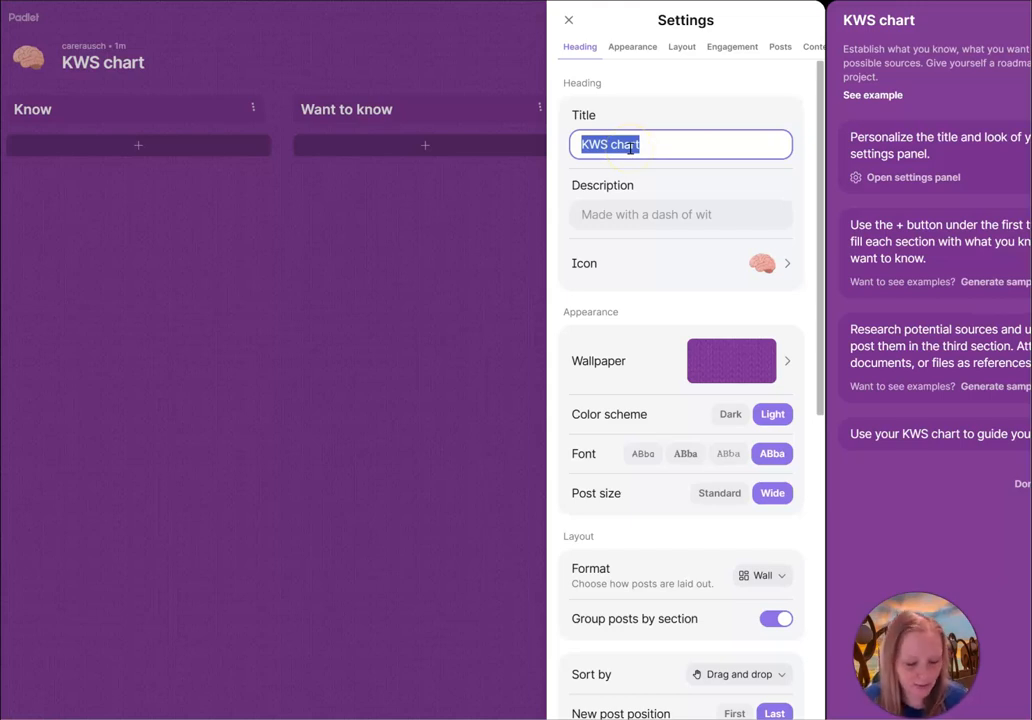
type("Sports")
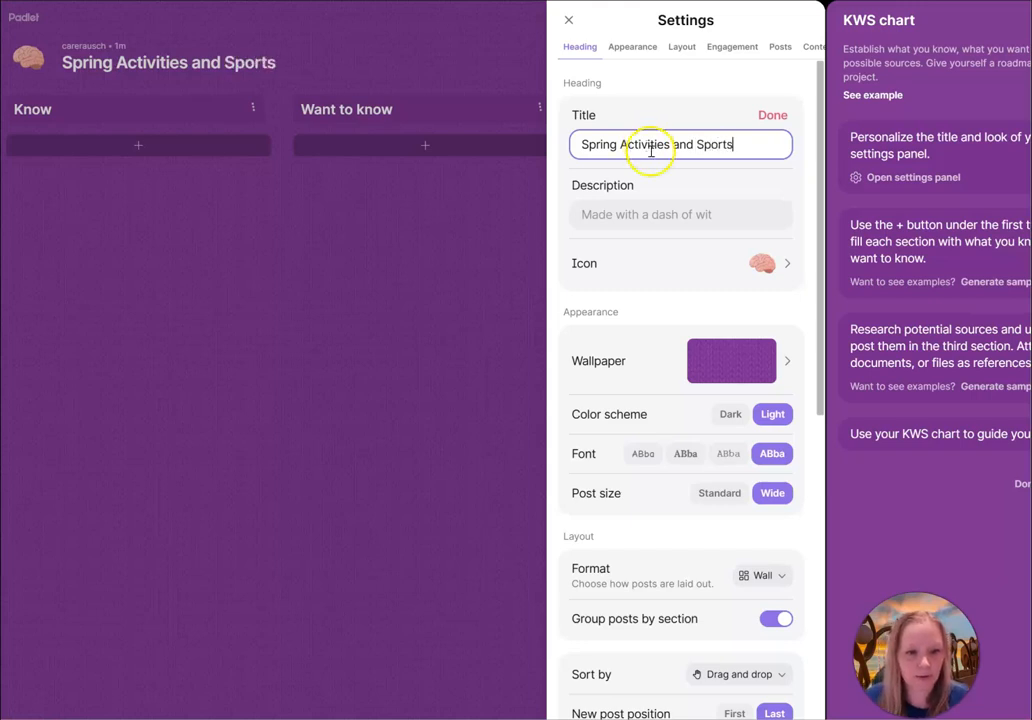
Change the padlet icon to the baseball emoji from the sports emojis and save it.
left_click(789, 266)
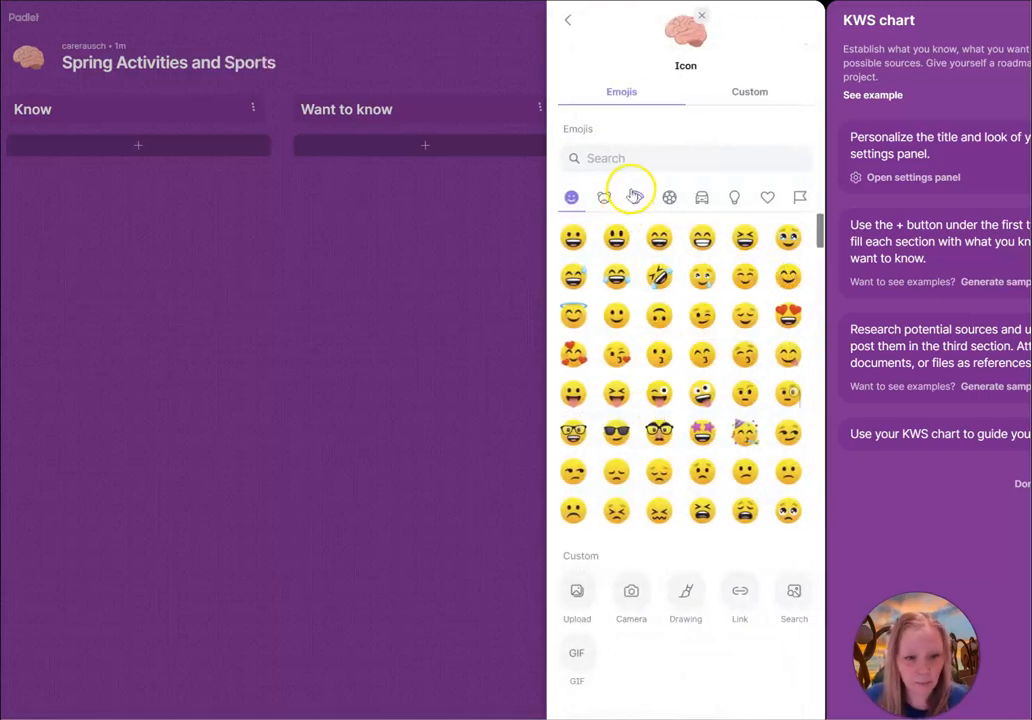
left_click(667, 199)
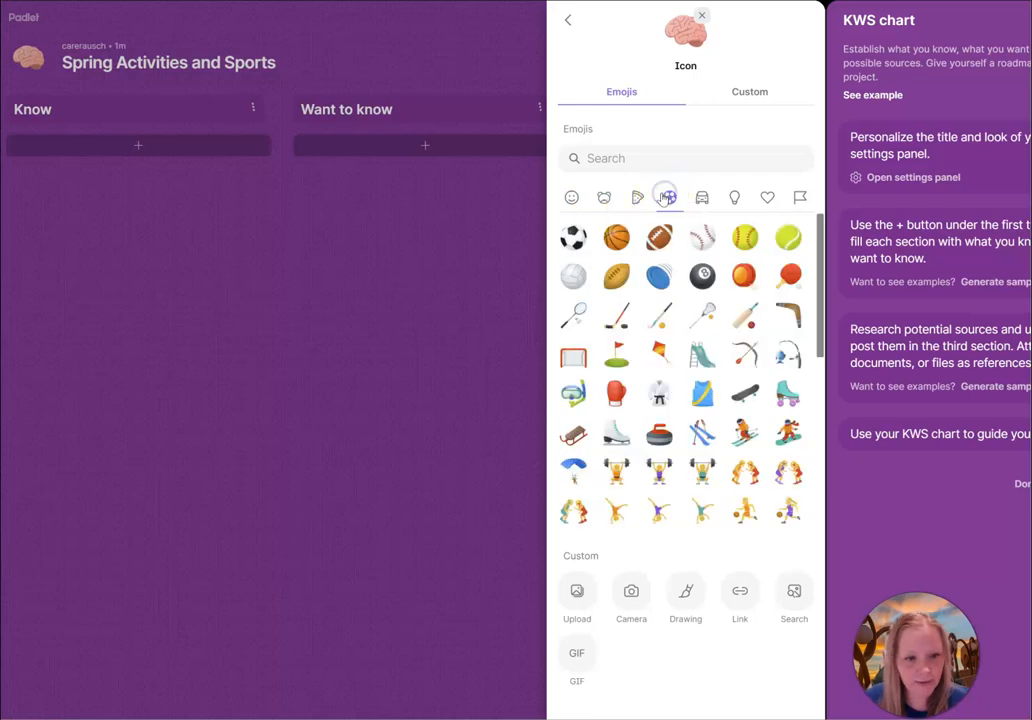
left_click(699, 241)
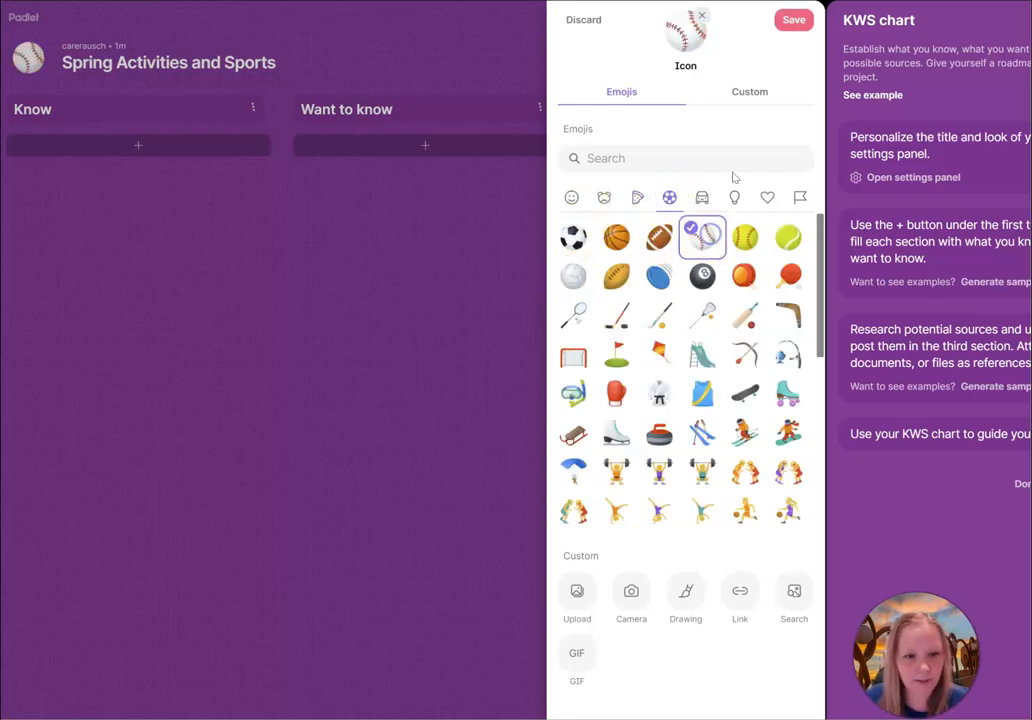
left_click(798, 22)
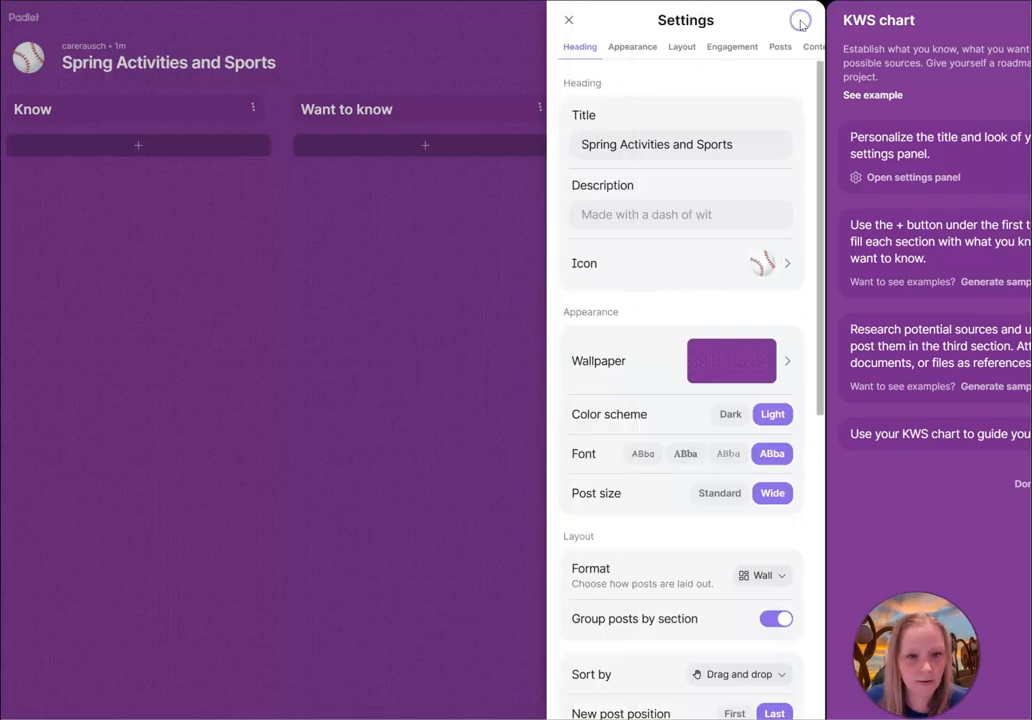
Set the wallpaper to the green grass texture and save it.
left_click(745, 362)
scroll(664, 286, "down", 3)
scroll(660, 280, "down", 6)
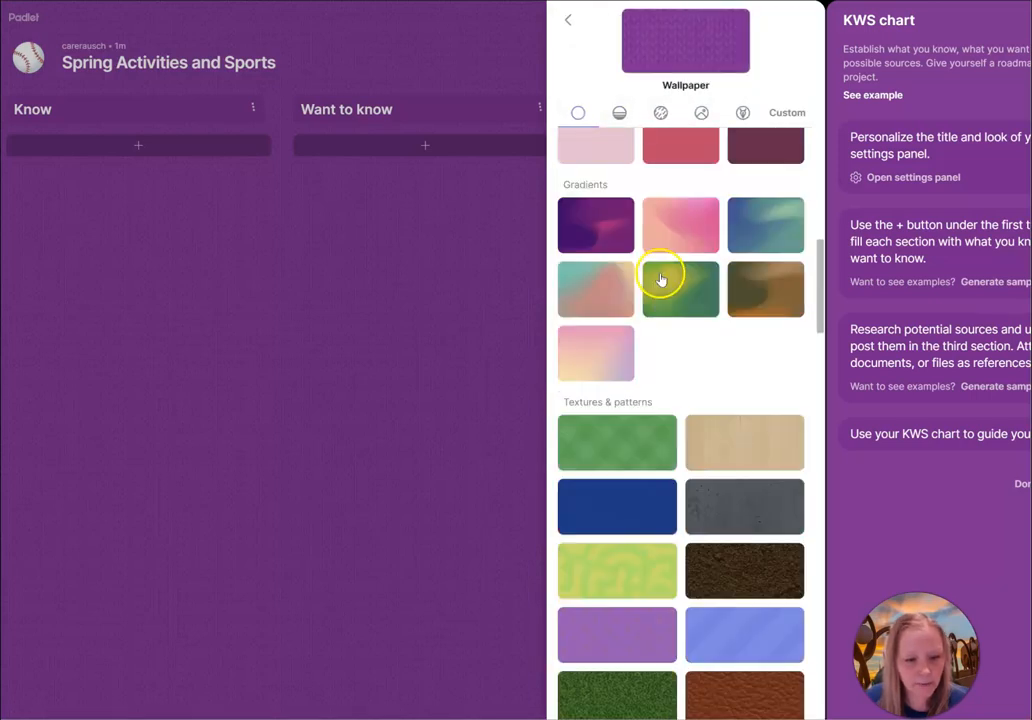
left_click(640, 400)
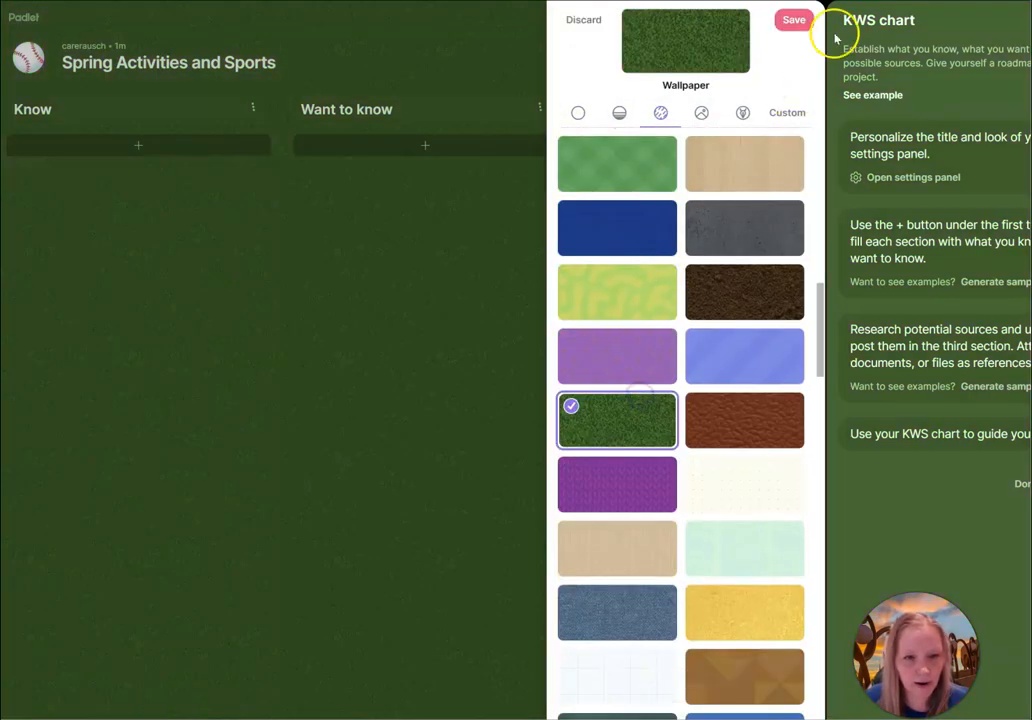
left_click(797, 25)
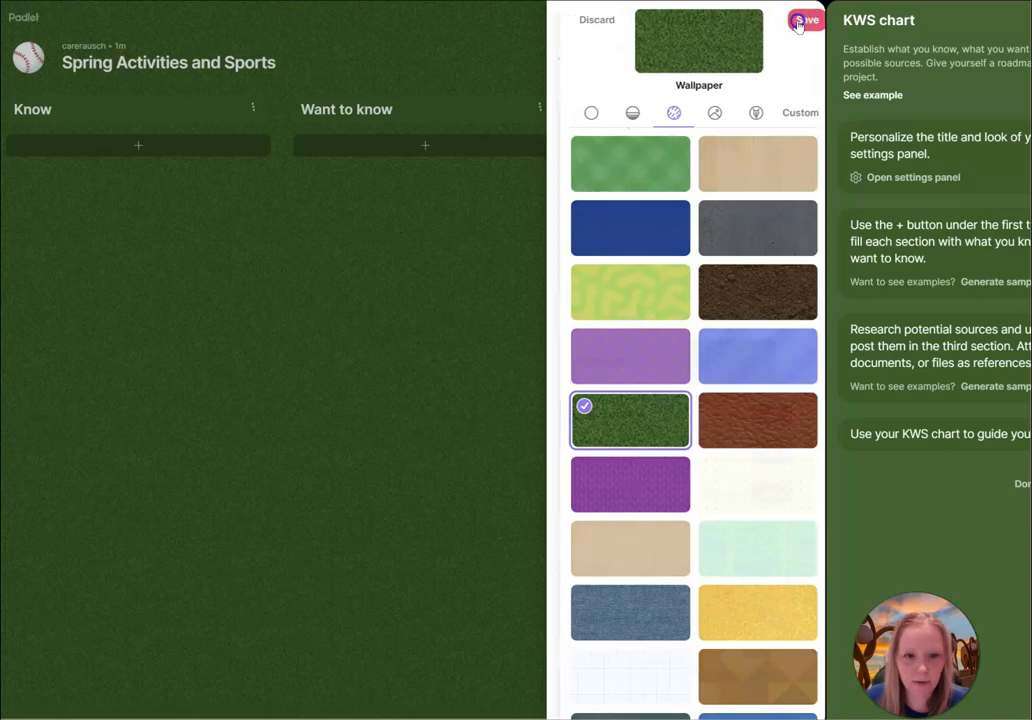
Try switching the post format to Grid and then to Canvas.
scroll(697, 285, "down", 2)
scroll(697, 285, "down", 2)
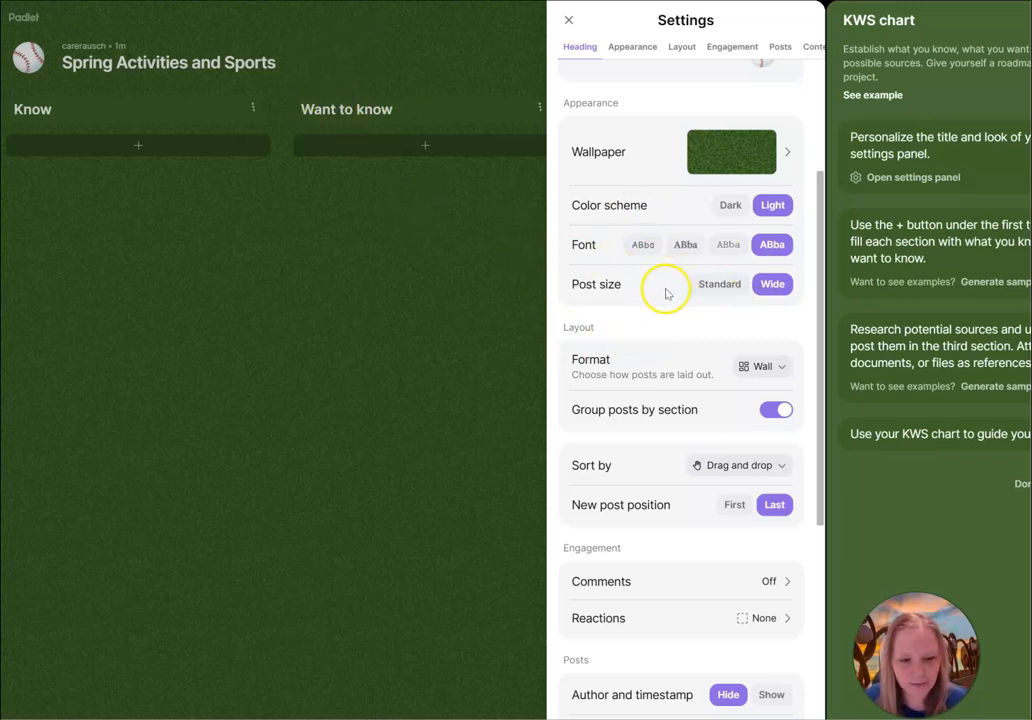
scroll(653, 293, "down", 3)
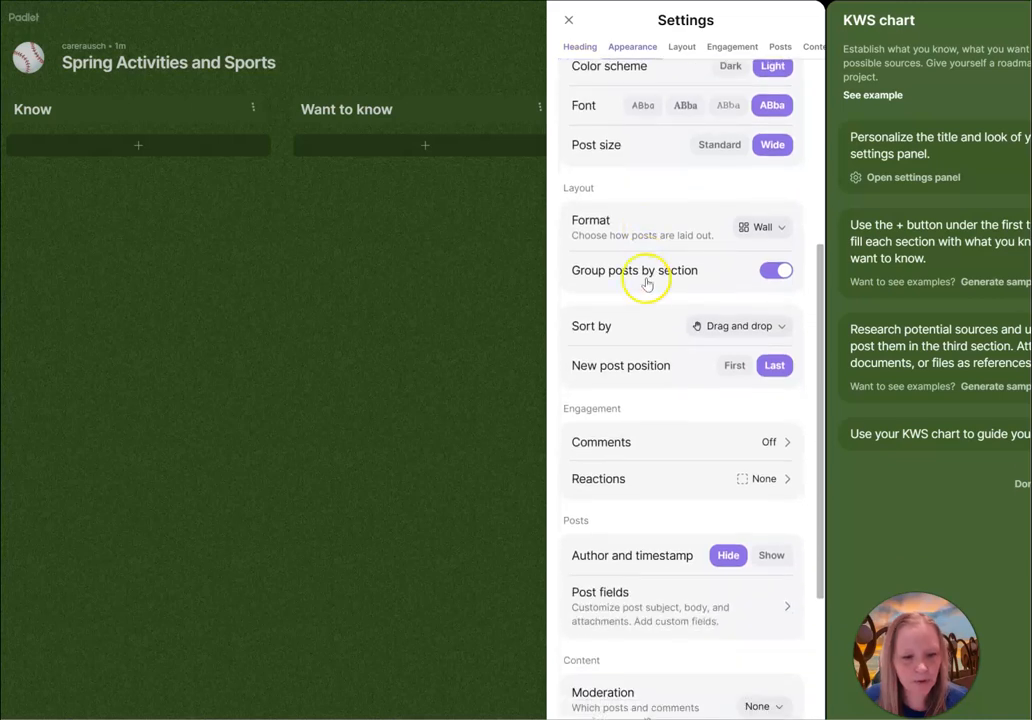
left_click(752, 229)
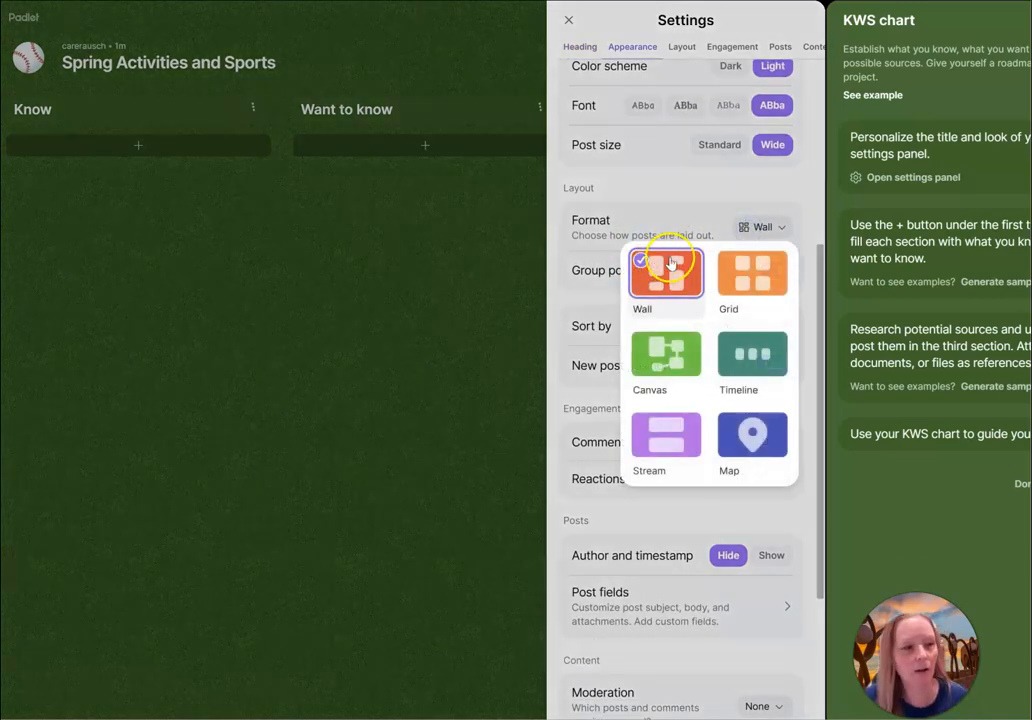
left_click(756, 272)
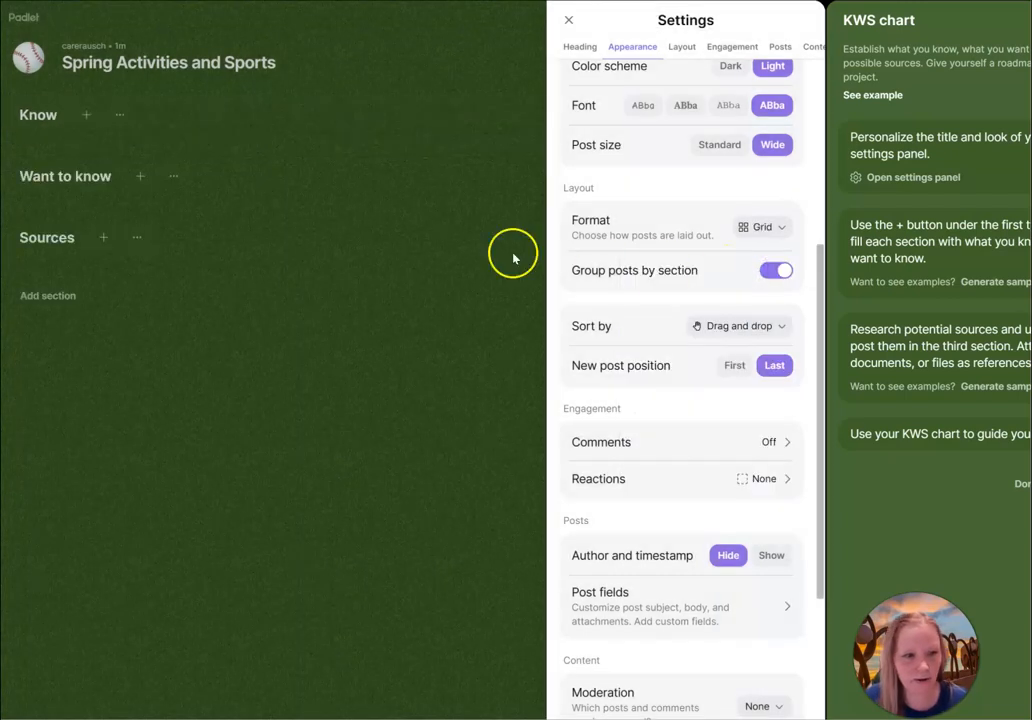
left_click(757, 230)
left_click(659, 352)
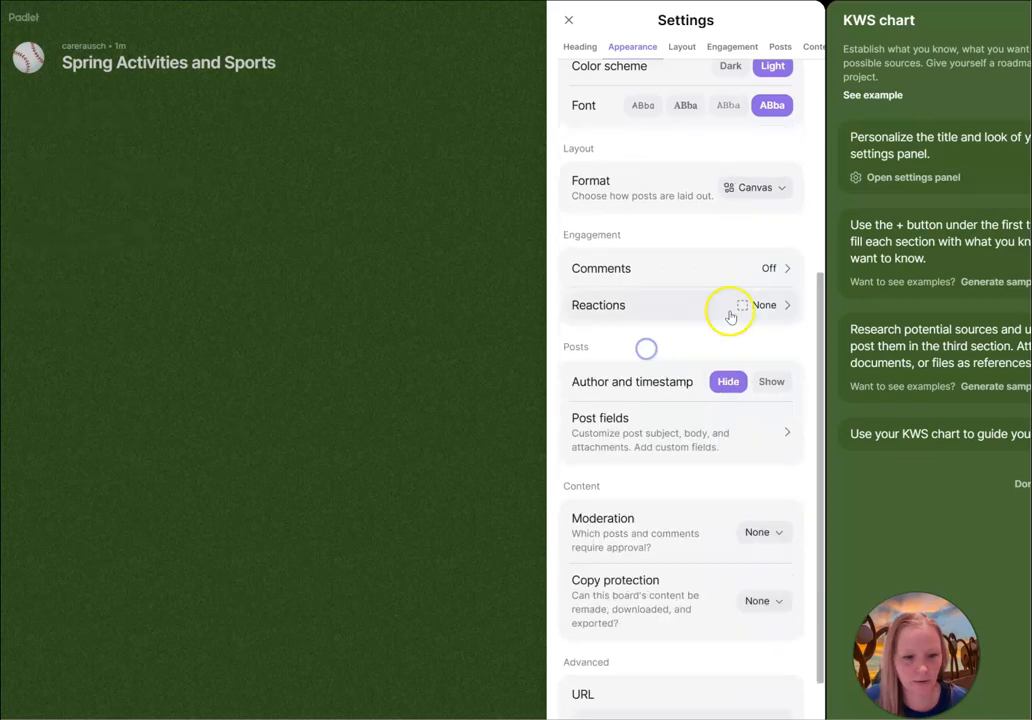
Try the Timeline and Stream formats, then set the post format back to Wall.
left_click(759, 190)
left_click(755, 315)
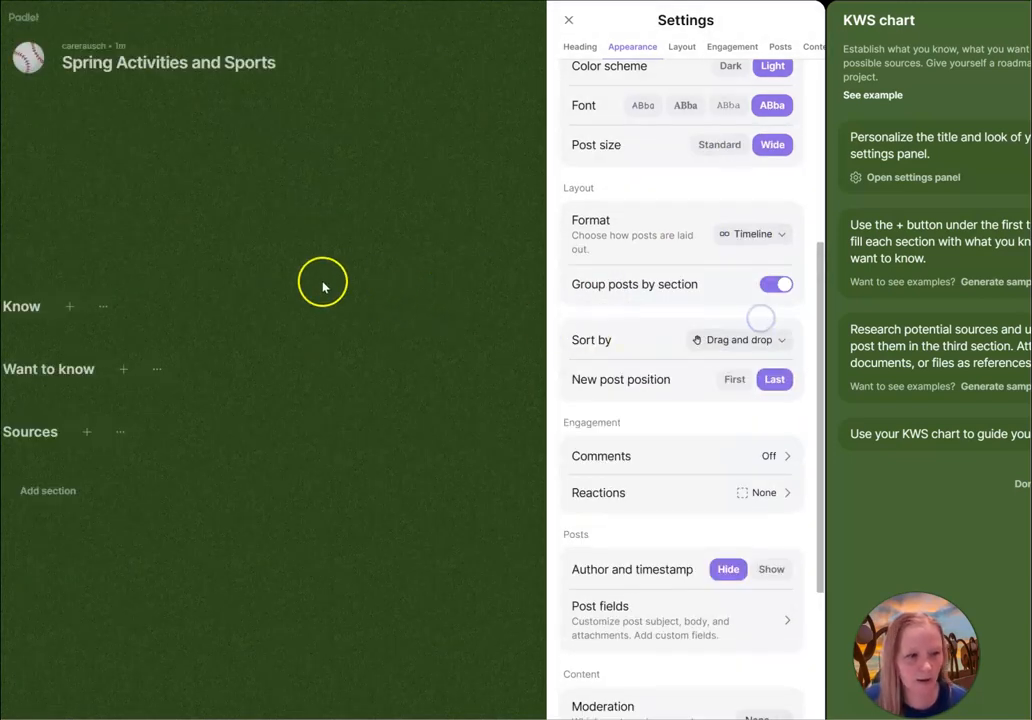
left_click(764, 231)
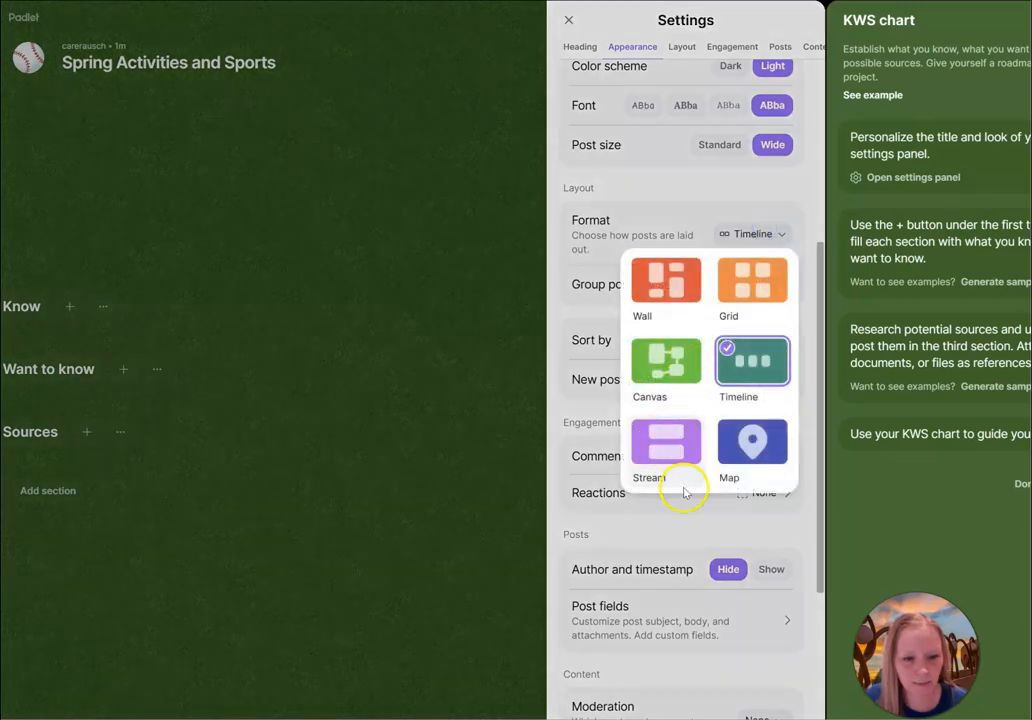
left_click(660, 449)
left_click(767, 233)
left_click(655, 284)
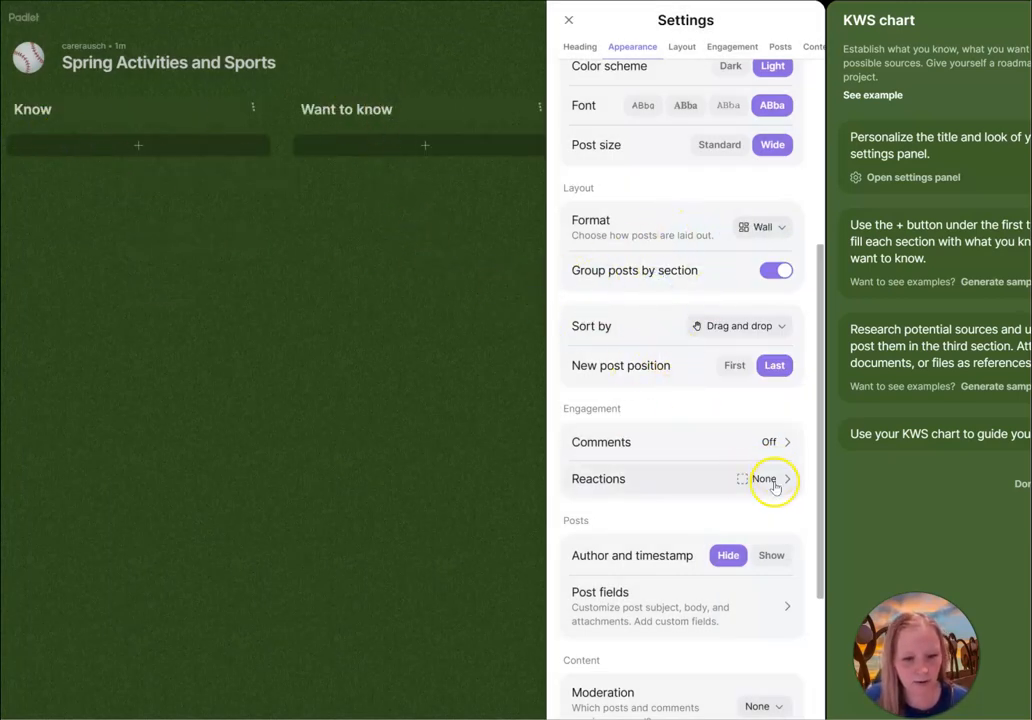
Turn on new comments for the padlet and save the comment settings.
left_click(767, 441)
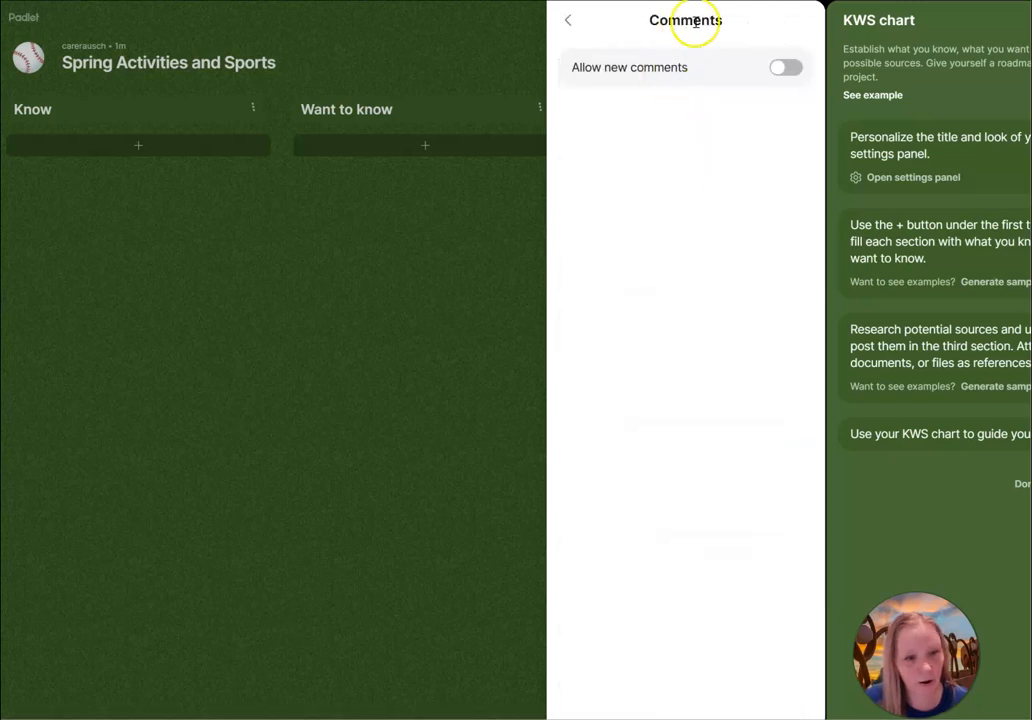
left_click(786, 68)
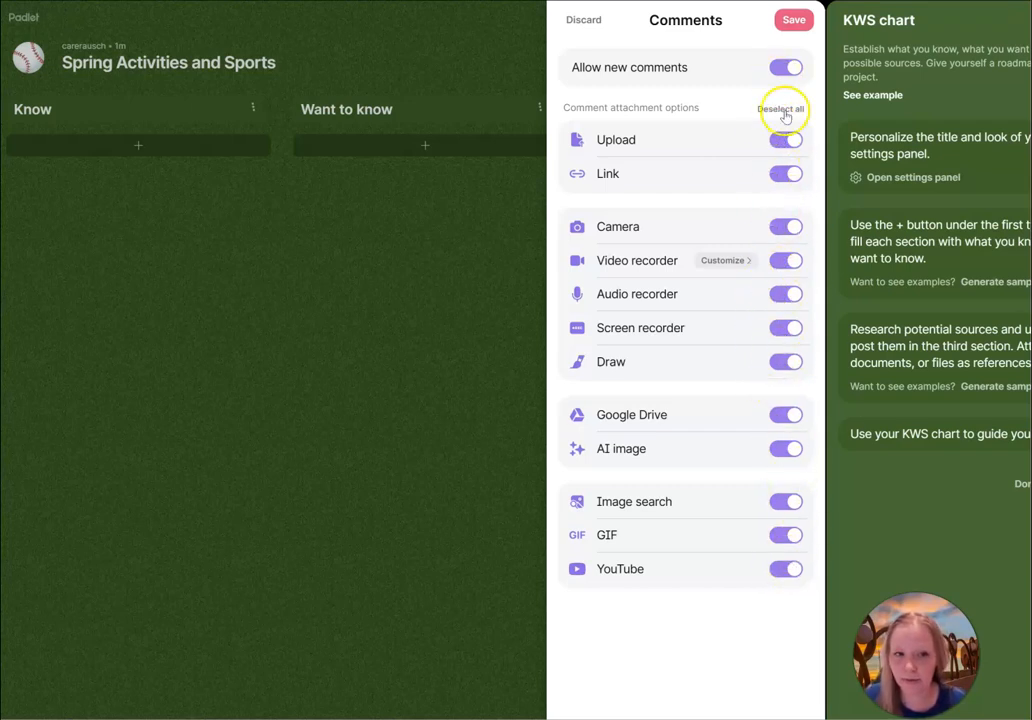
left_click(793, 22)
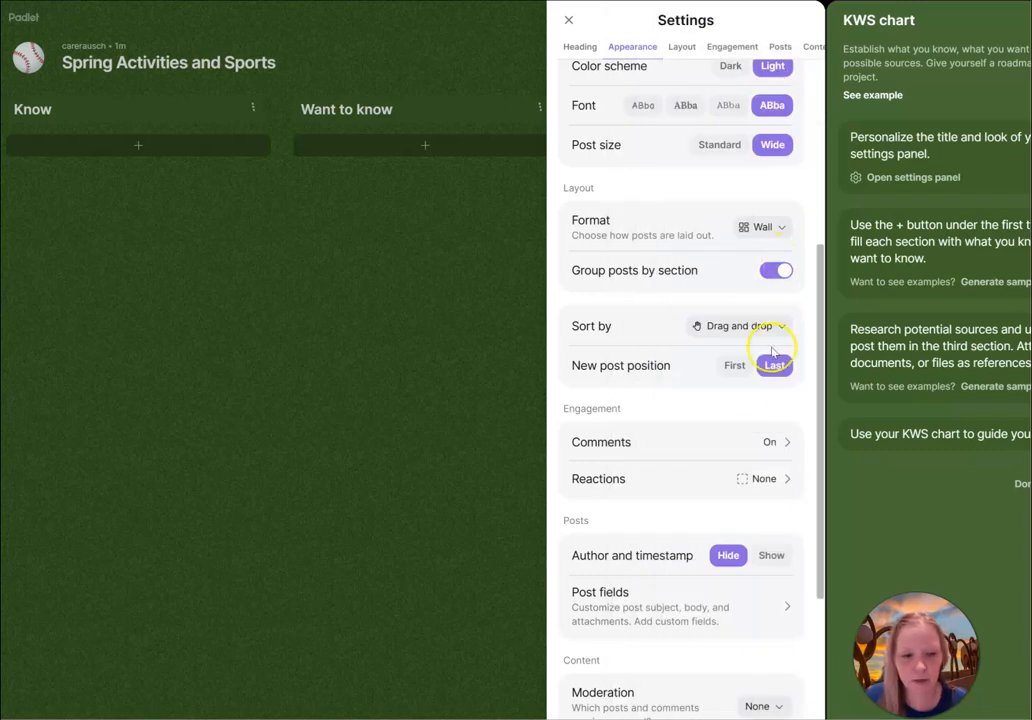
Set post reactions to Vote, save, and close the settings panel.
left_click(757, 478)
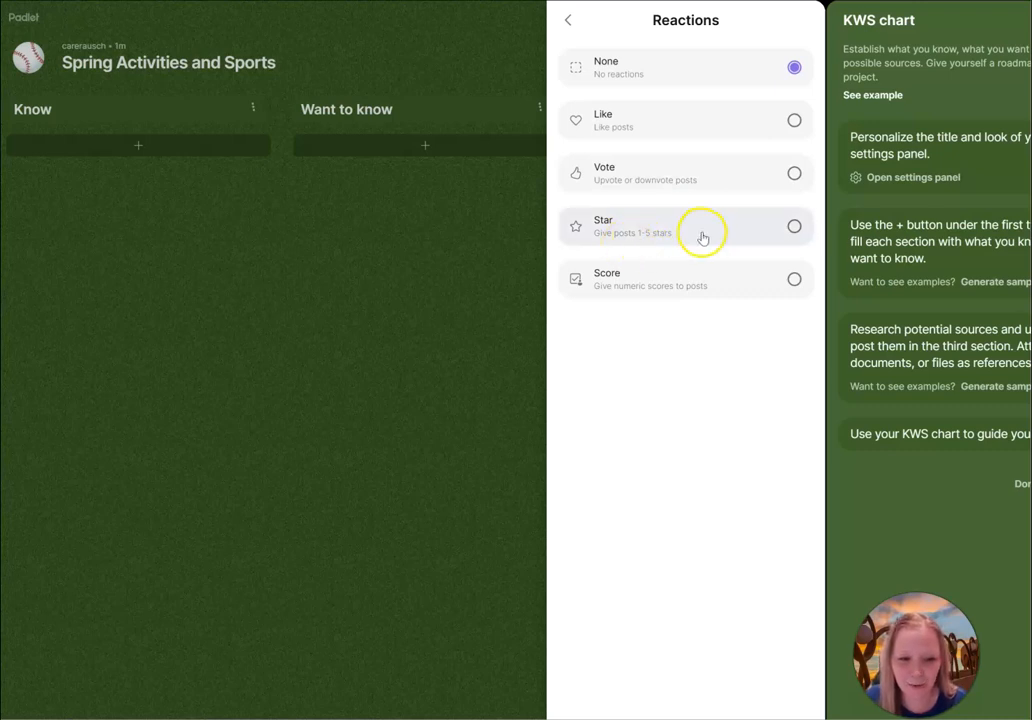
left_click(761, 174)
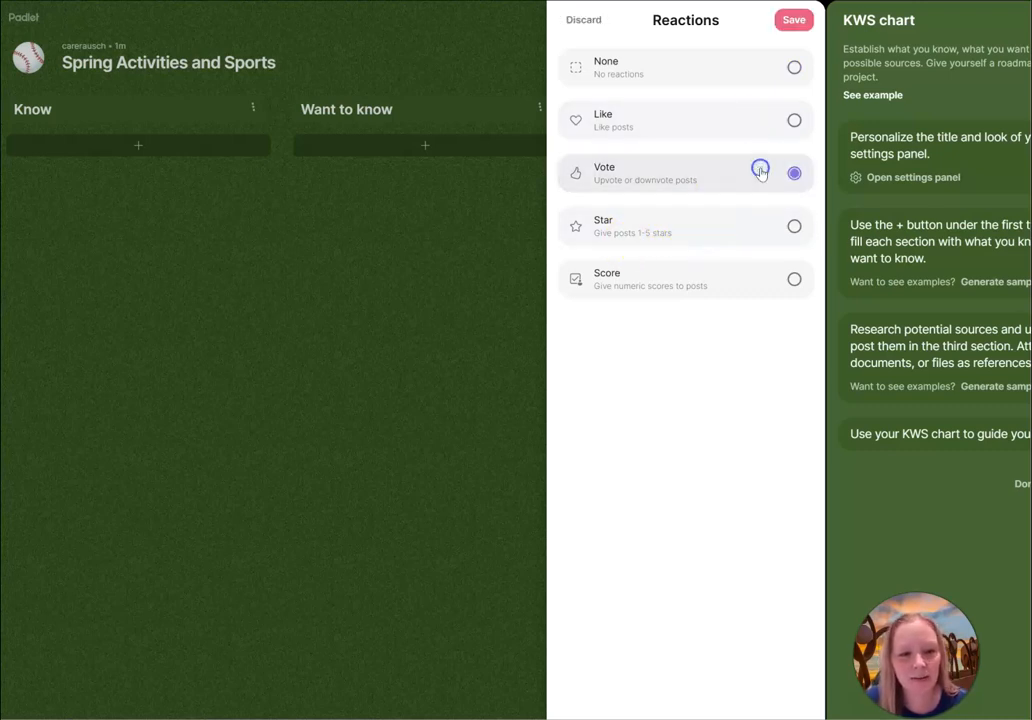
left_click(792, 21)
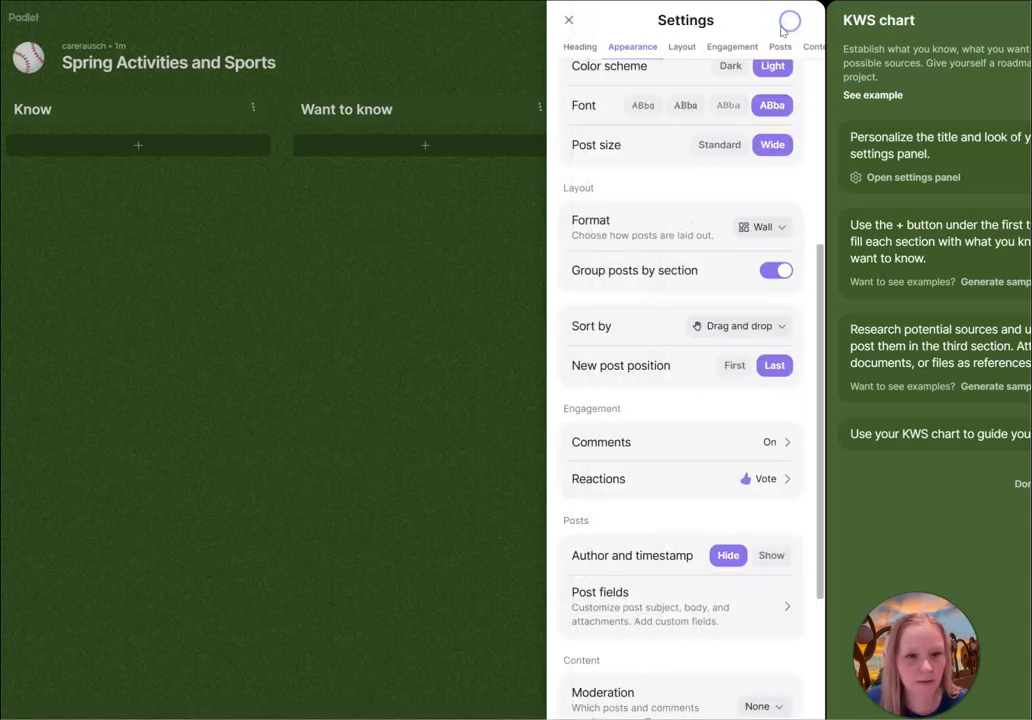
left_click(567, 21)
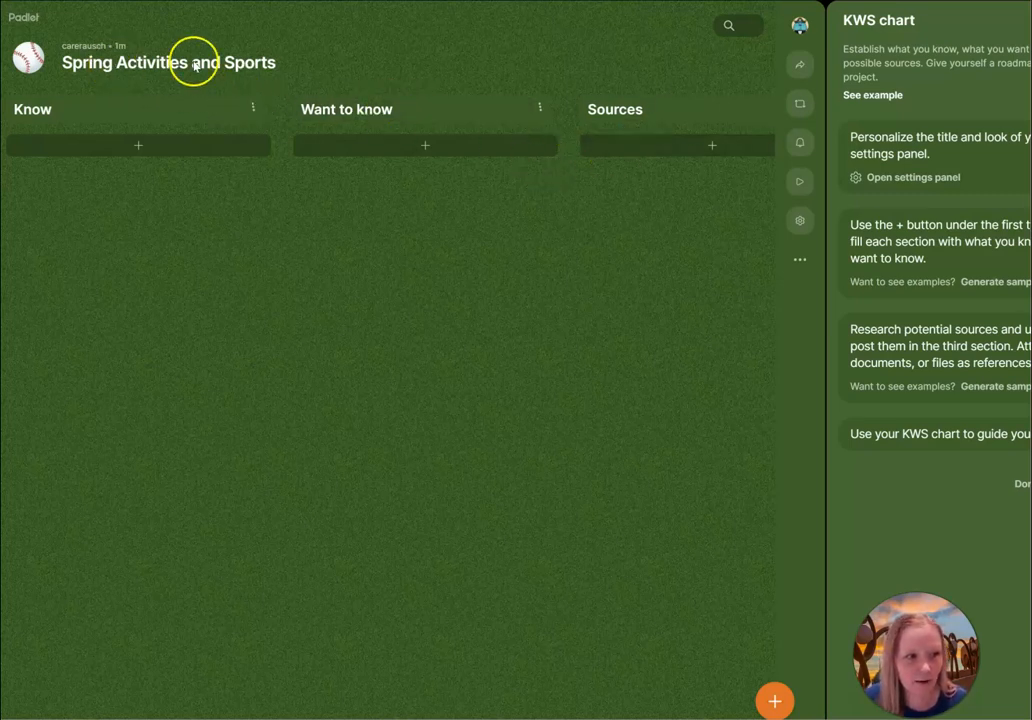
Copy the padlet's URL from the advanced settings and close the panel.
left_click(802, 221)
scroll(629, 207, "down", 5)
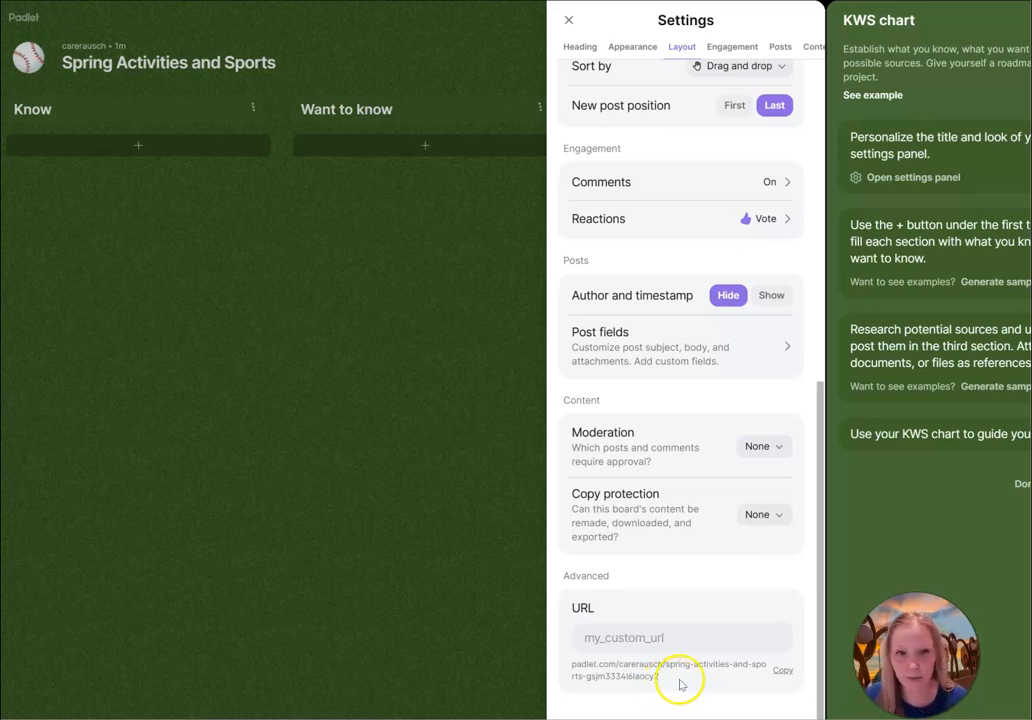
left_click(783, 671)
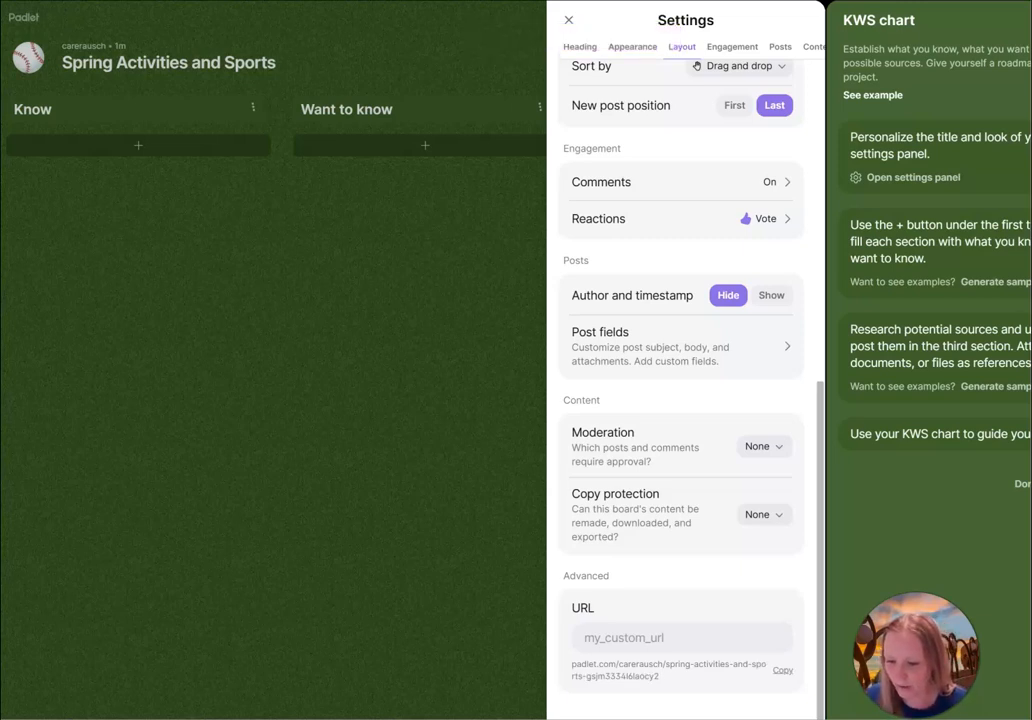
left_click(569, 20)
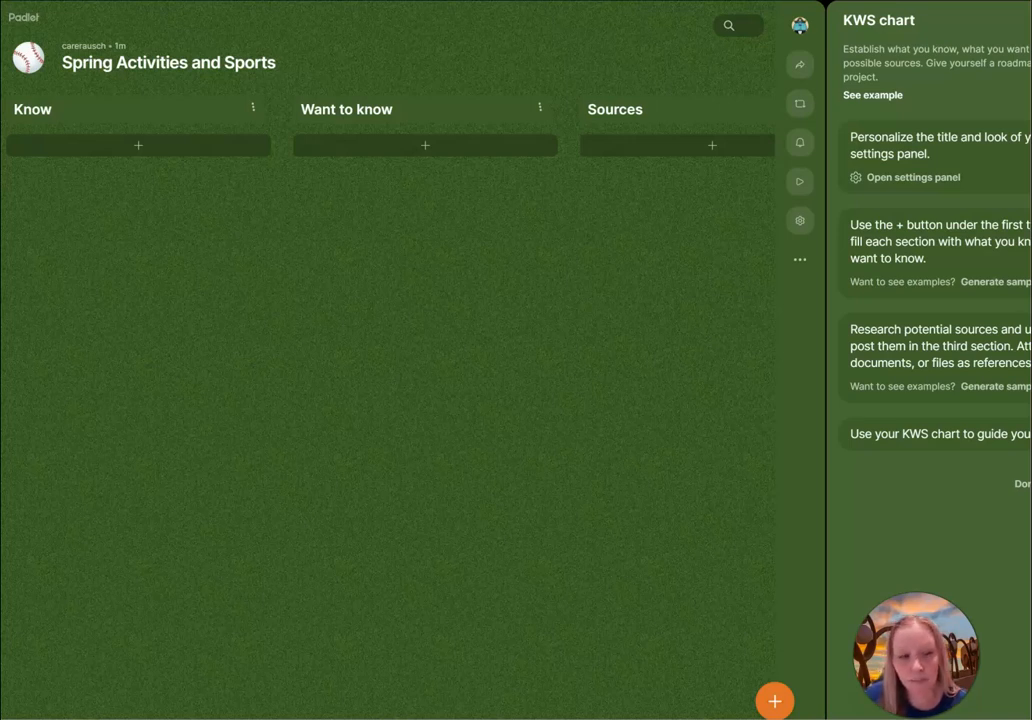
Start a post in the Know section with the subject "People in the US Play.....".
left_click(139, 147)
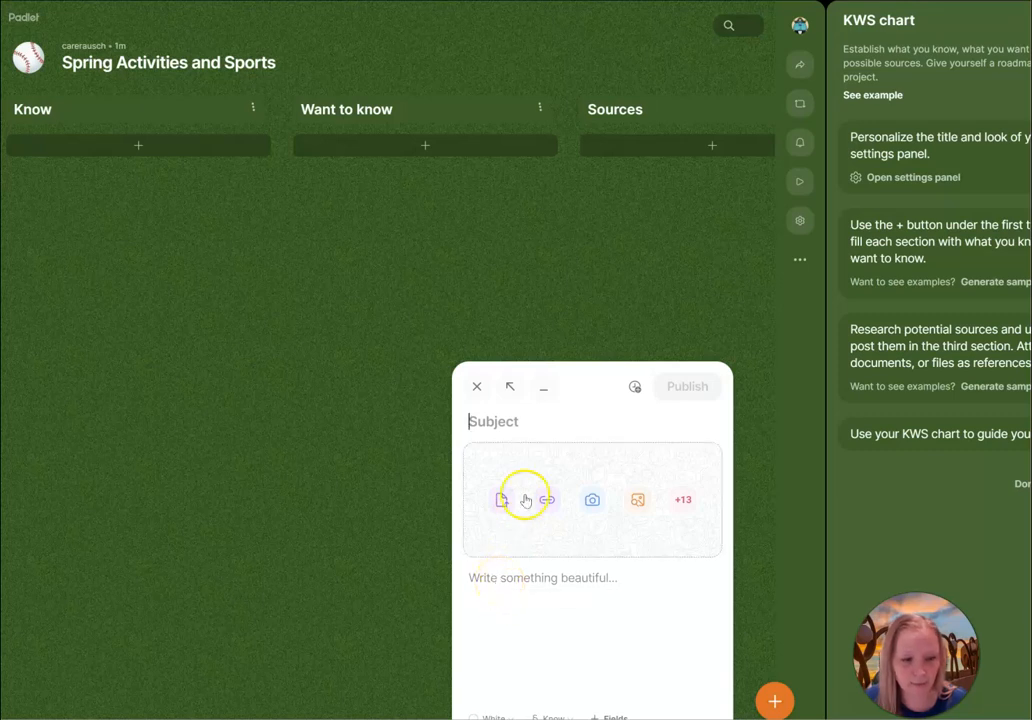
left_click(525, 420)
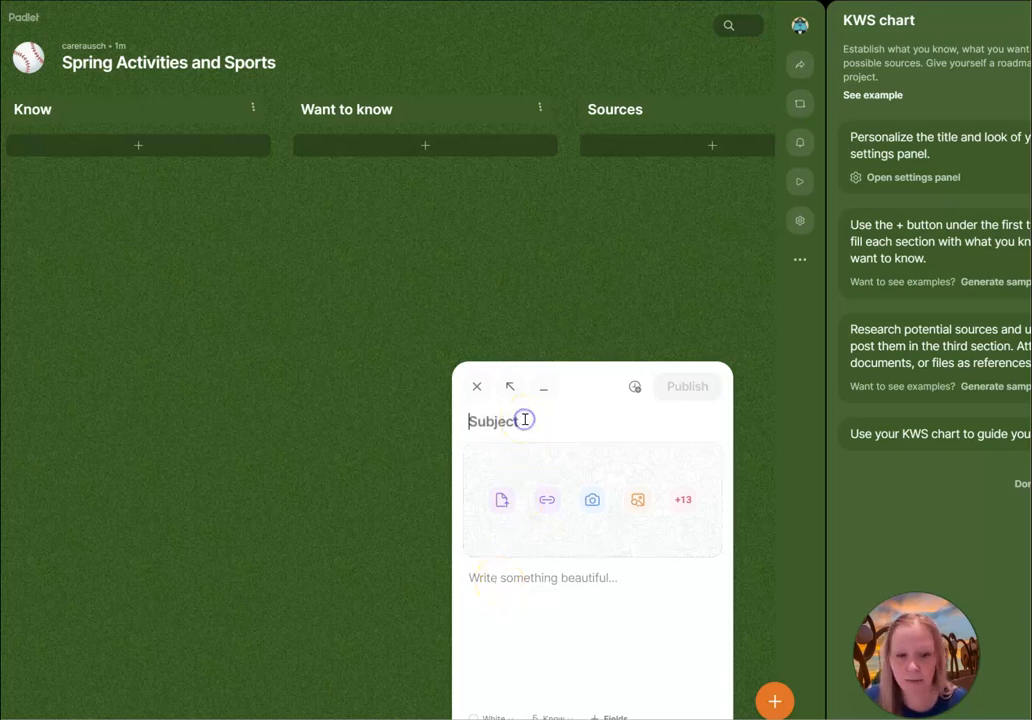
type("People")
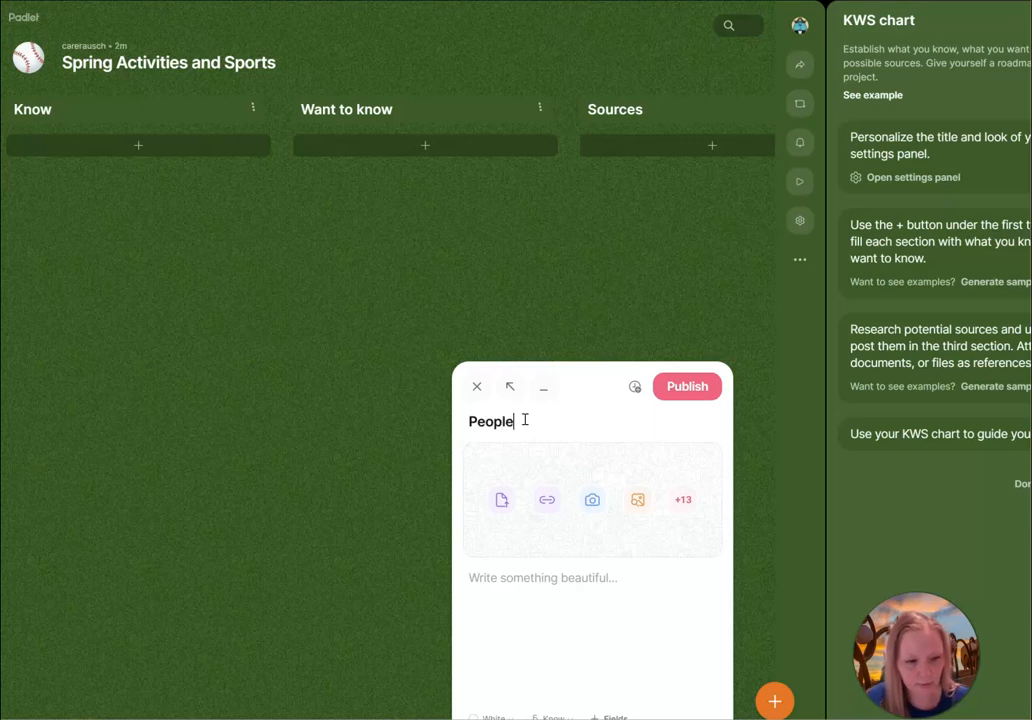
type(" in the US")
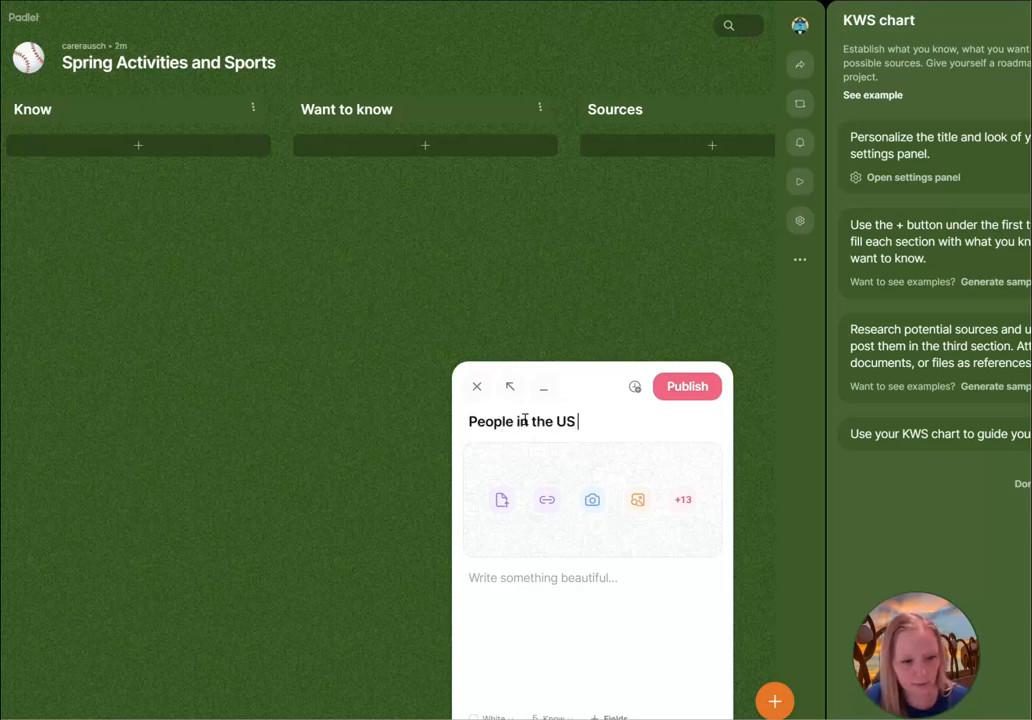
type(" Play")
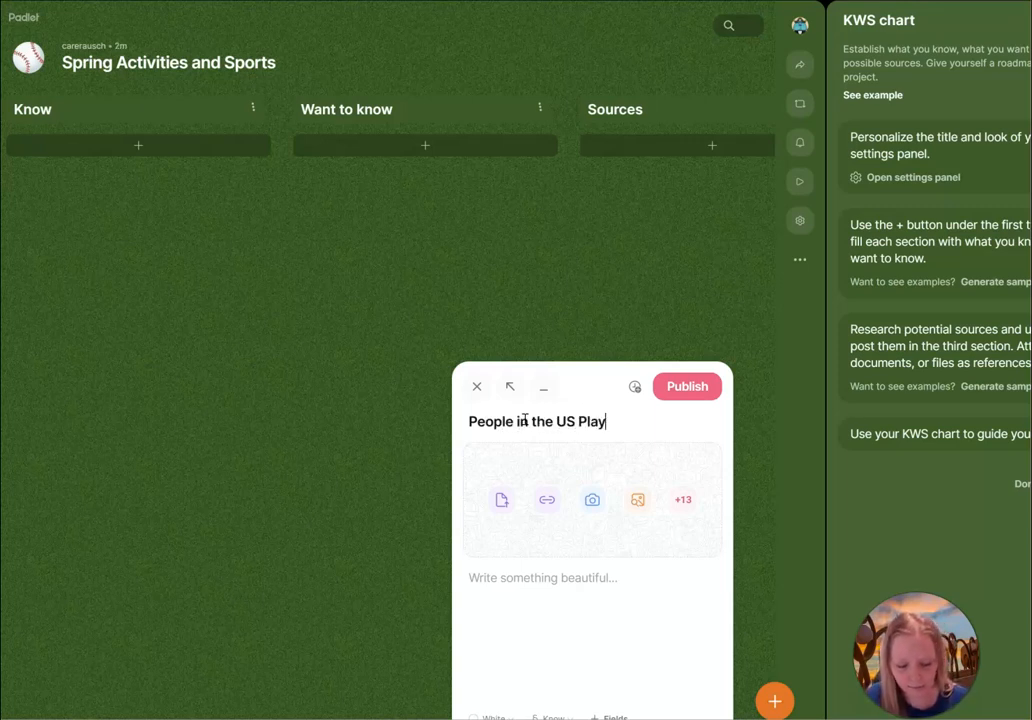
type(".....")
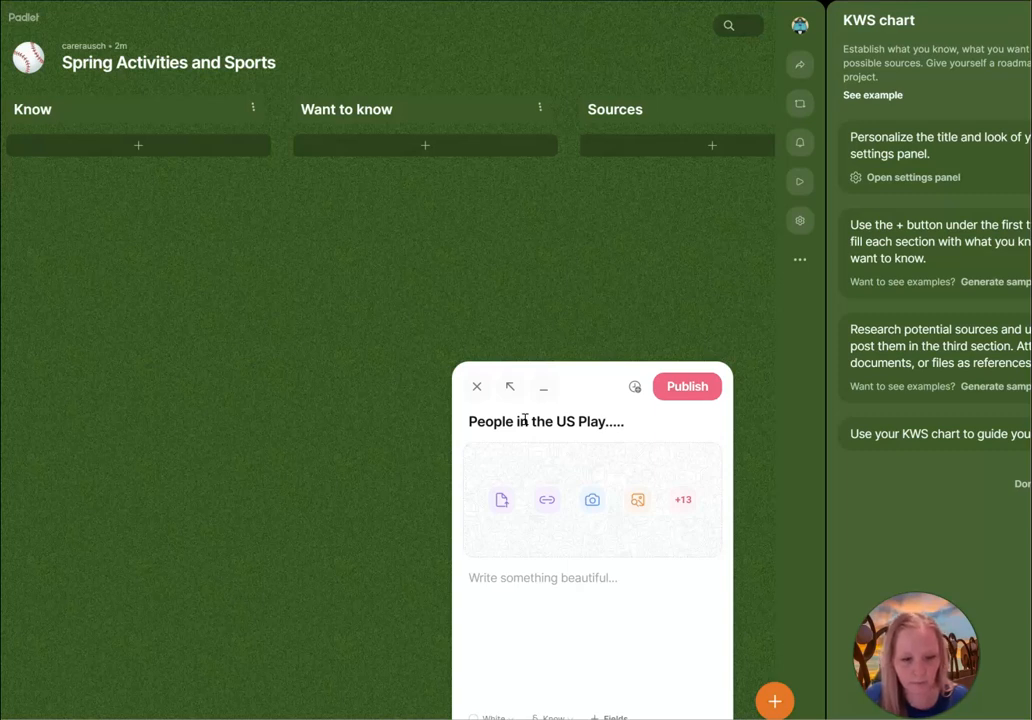
Attach the sport balls image from an image search for "sports" and publish the post.
left_click(639, 502)
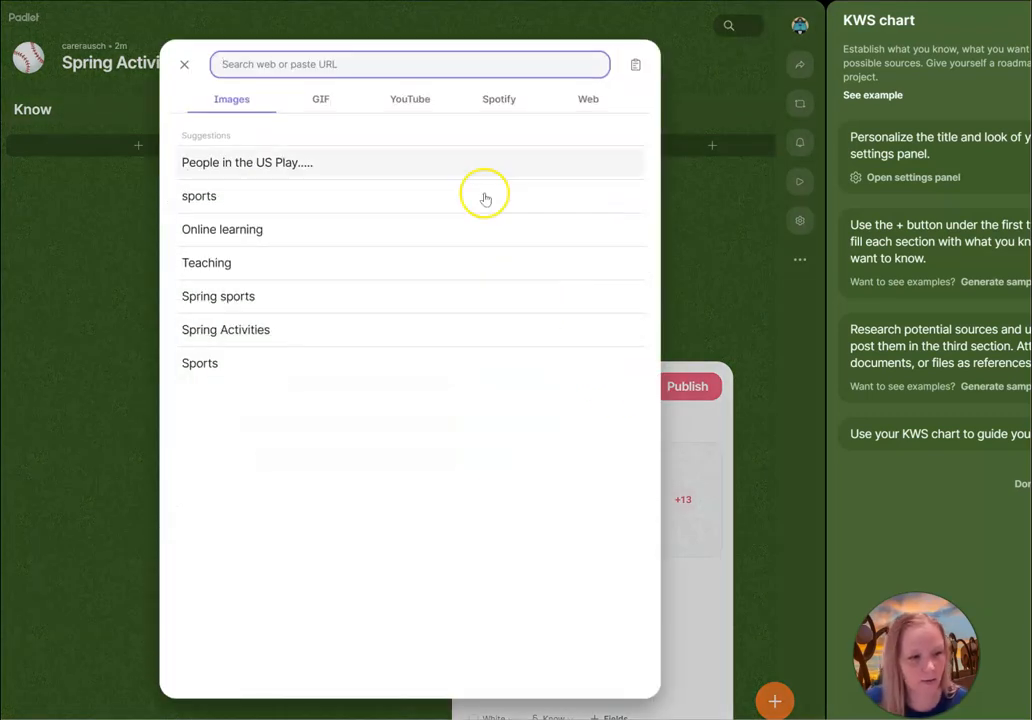
left_click(277, 60)
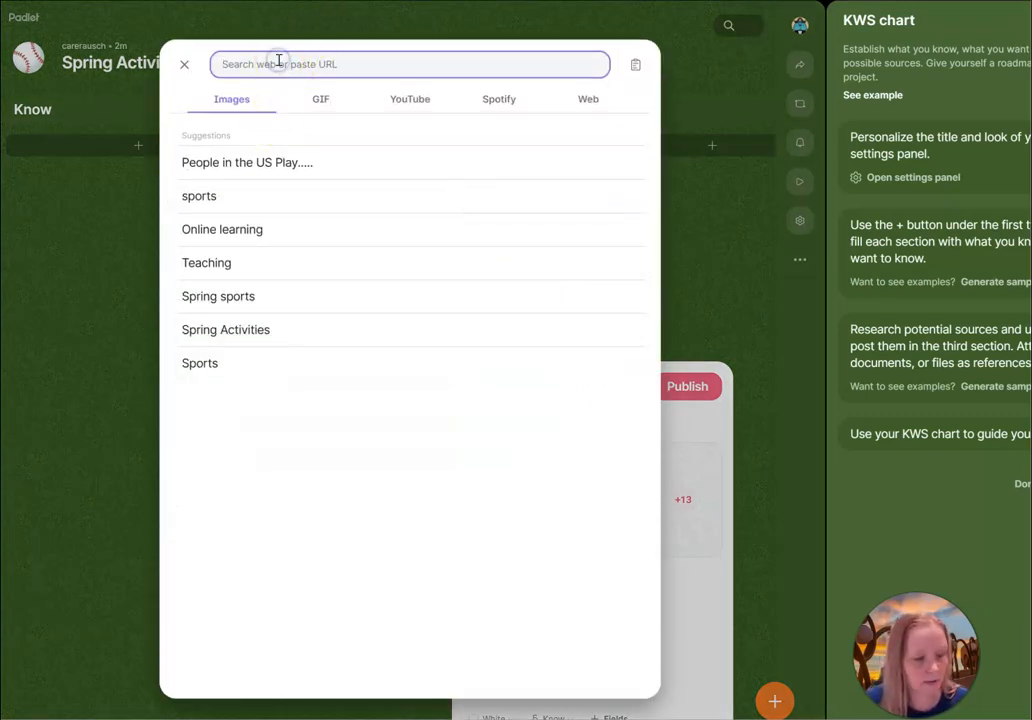
type("sports")
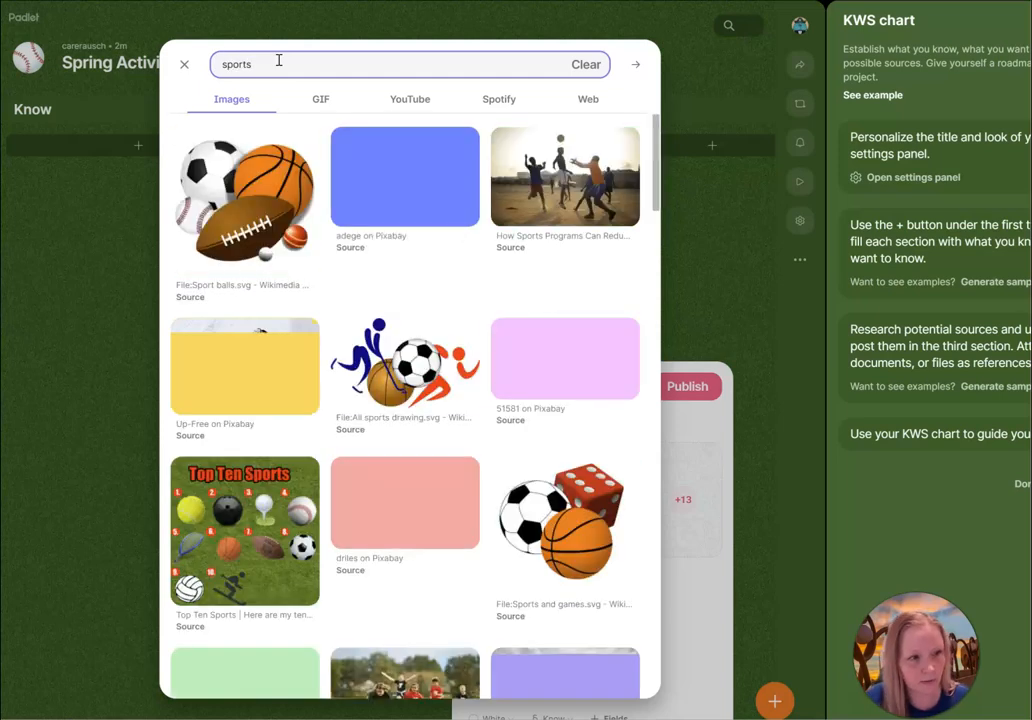
left_click(232, 202)
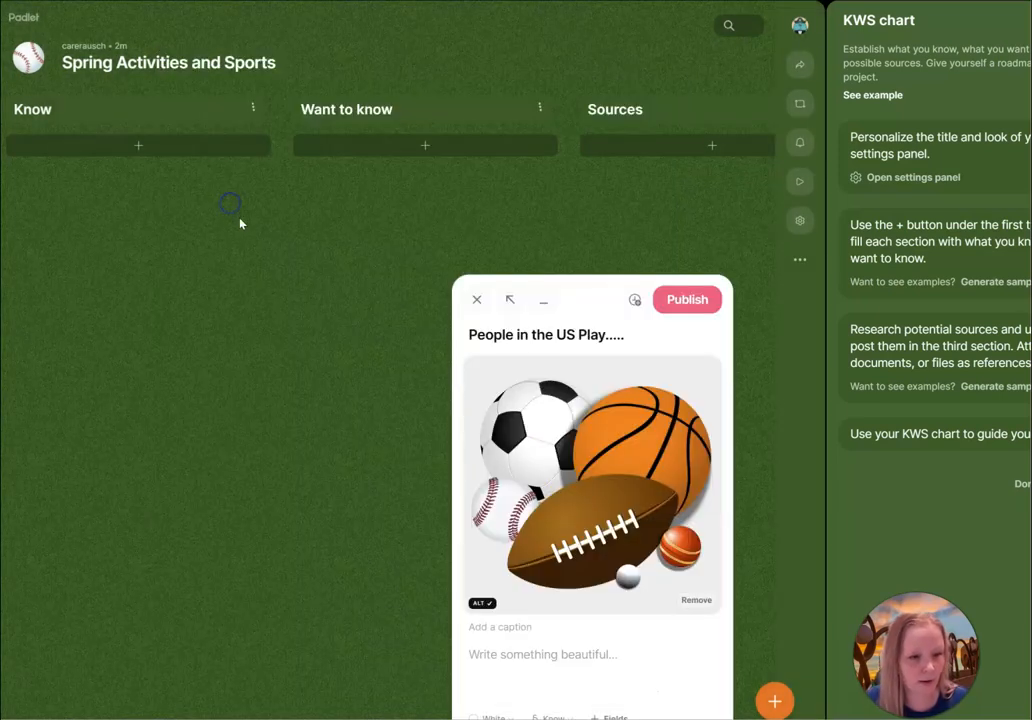
left_click(686, 300)
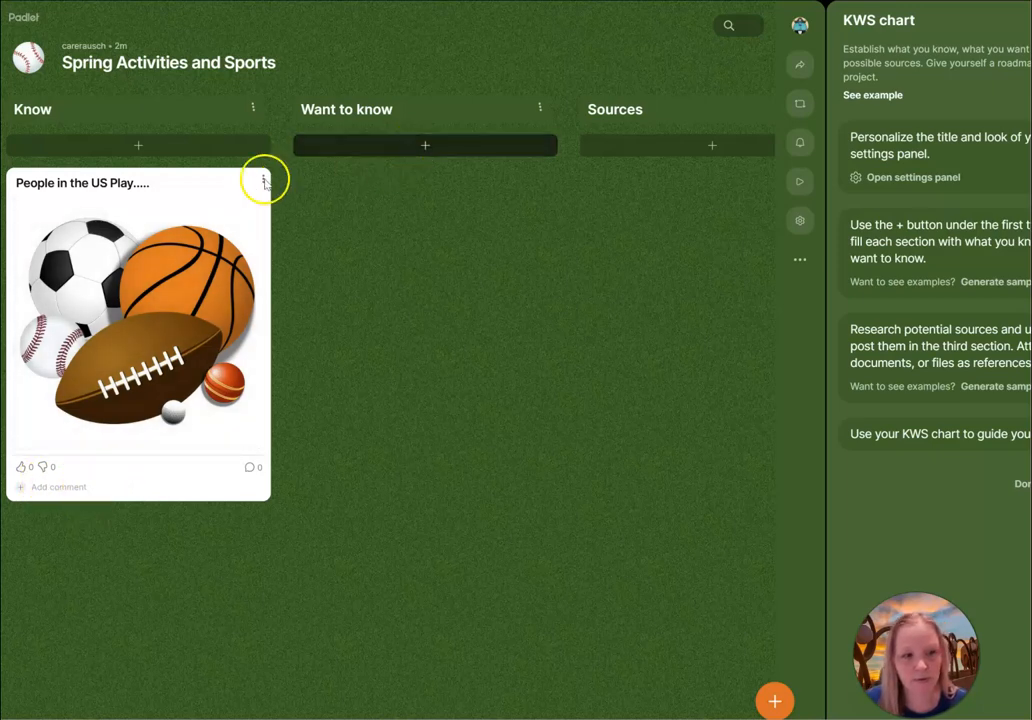
Publish a post in the Want to know section titled "What is your favorite sport?".
left_click(422, 144)
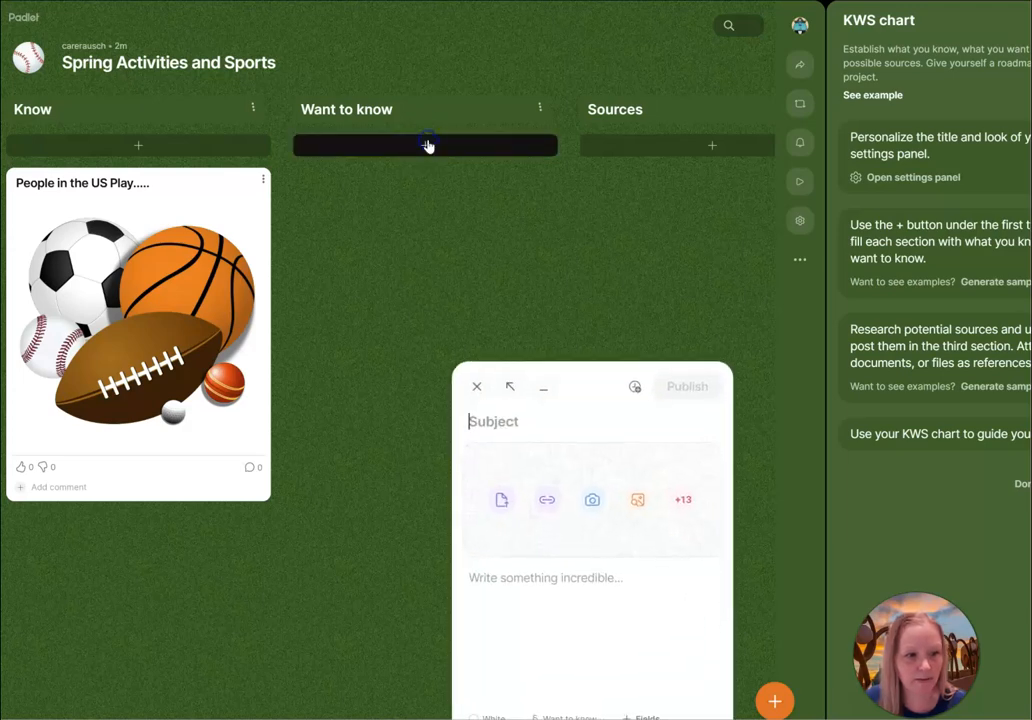
type("What is")
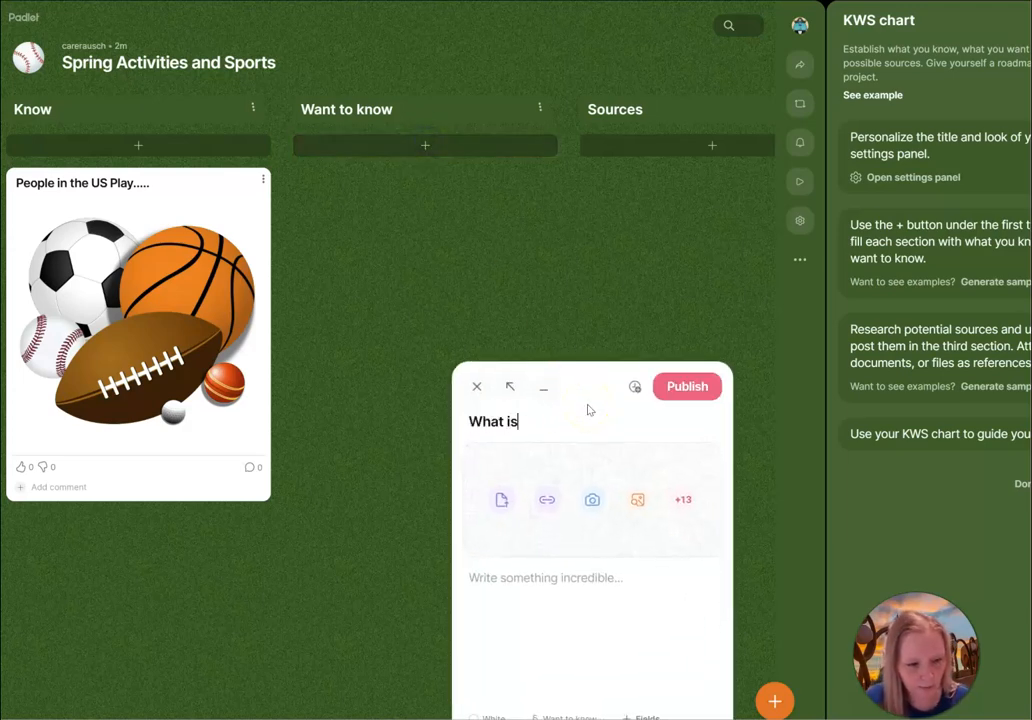
type(" your favoirt")
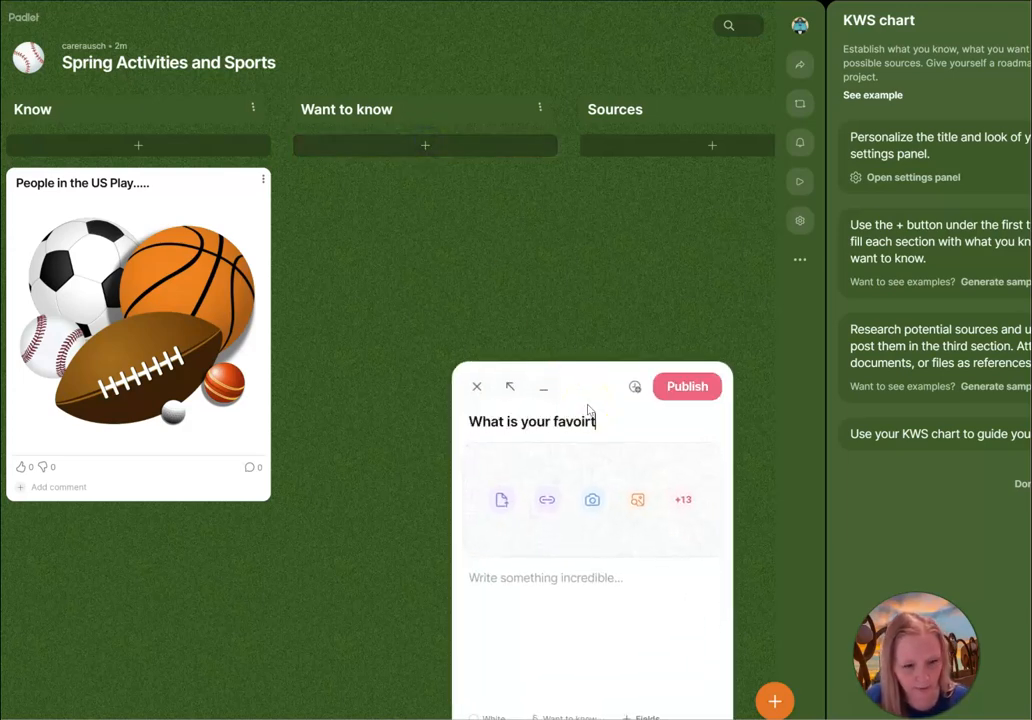
key("BackSpace")
key("BackSpace")
key("BackSpace")
type("rite ")
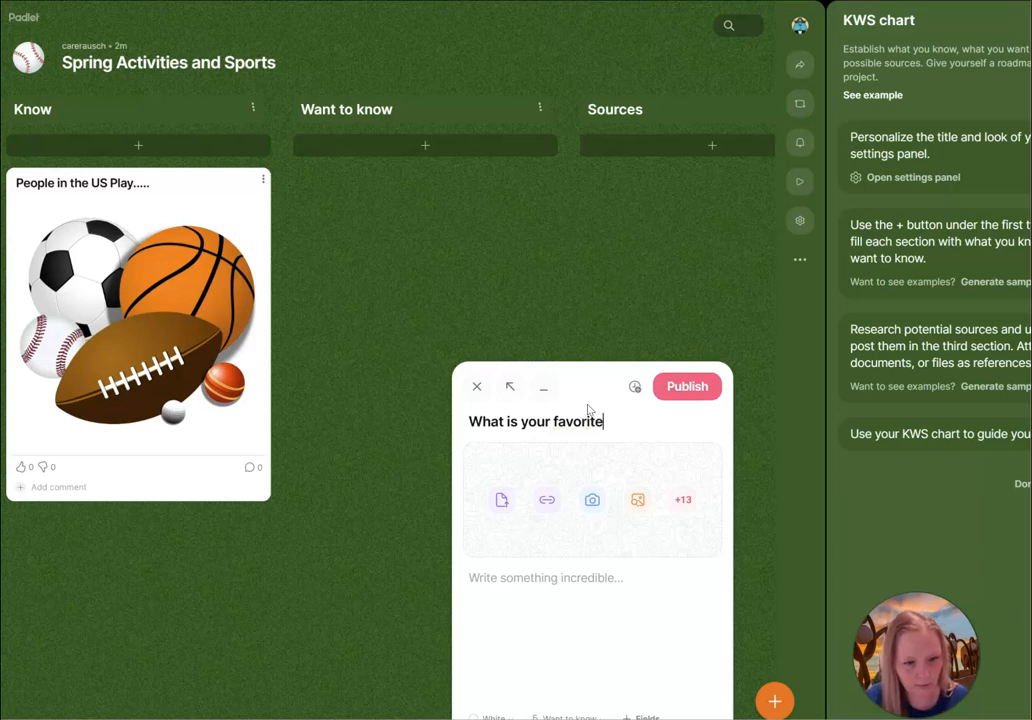
type("sport?")
left_click(700, 386)
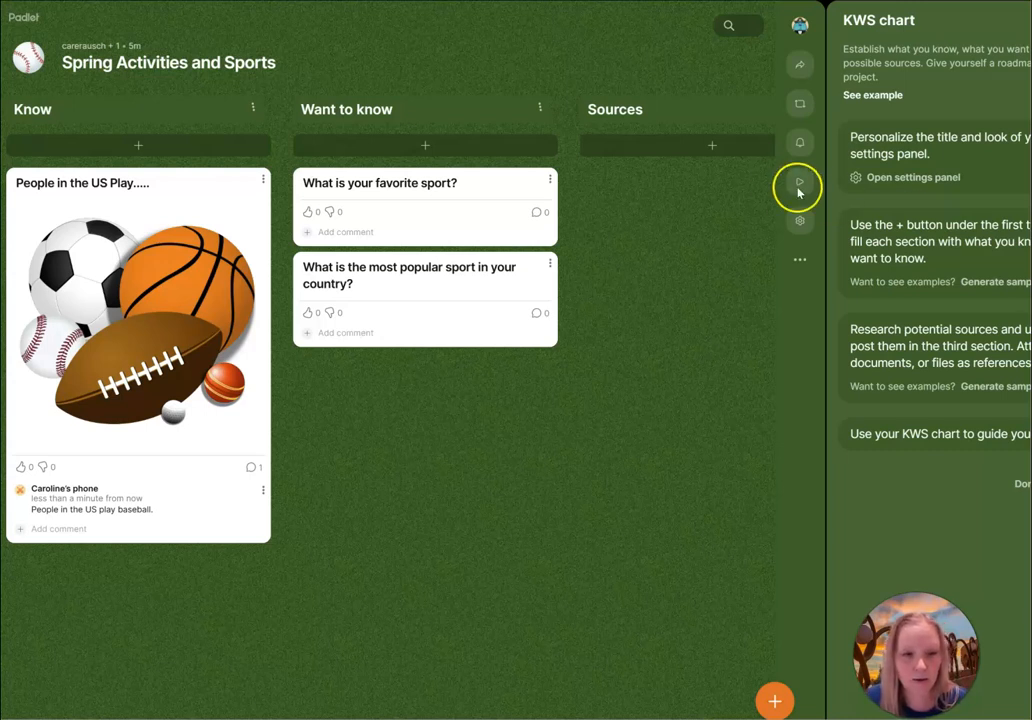
Add a post in the Sources section linking the worldatlas article on the most popular sports and publish it.
left_click(708, 149)
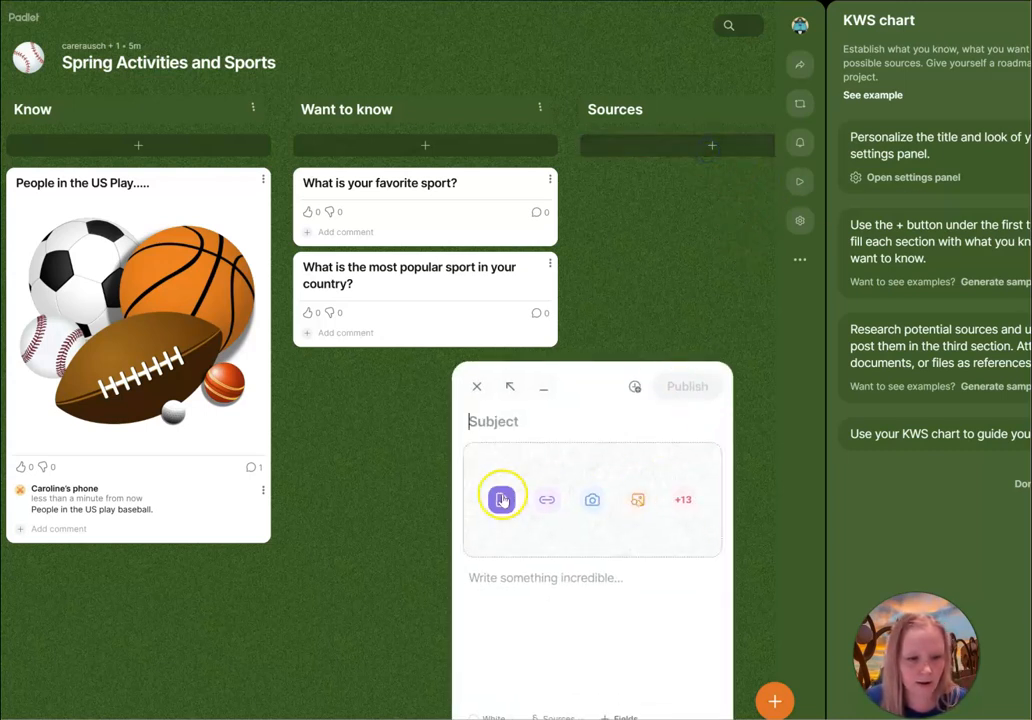
left_click(549, 499)
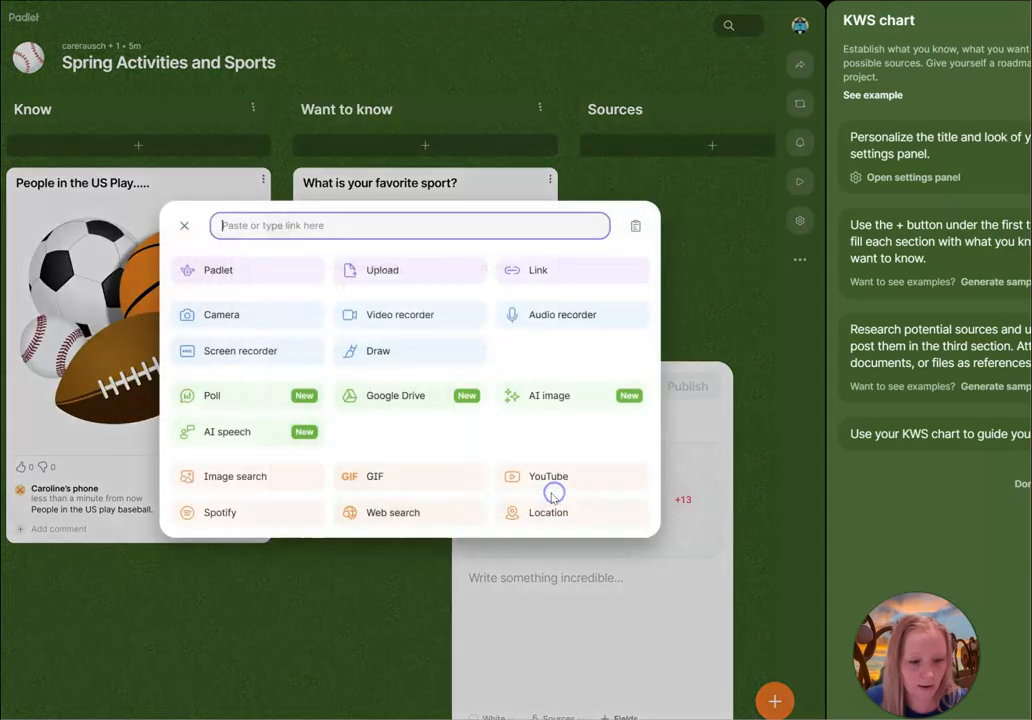
type("https://www.worldatlas.com/articles/what-are-the-most-popular-sports-in-the-world.html")
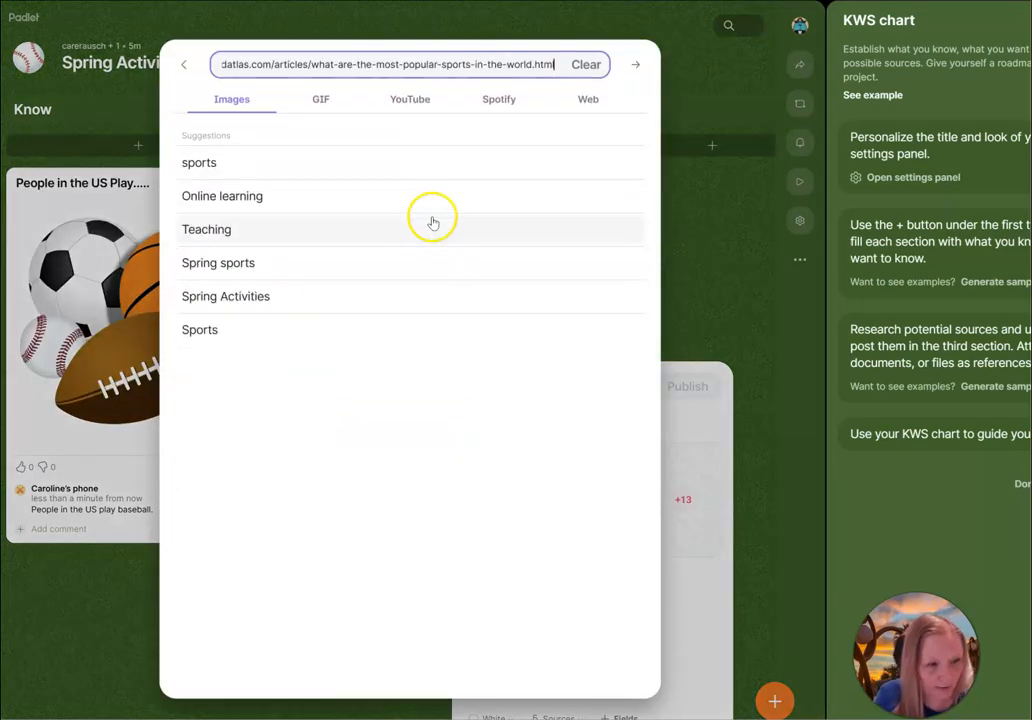
key("Return")
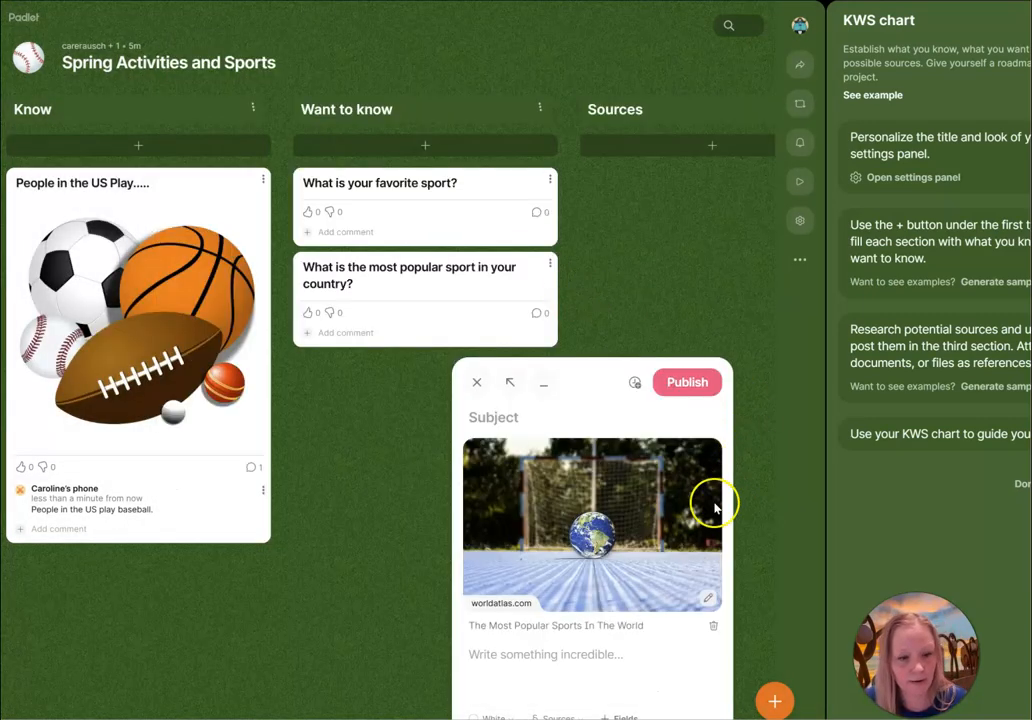
left_click(666, 383)
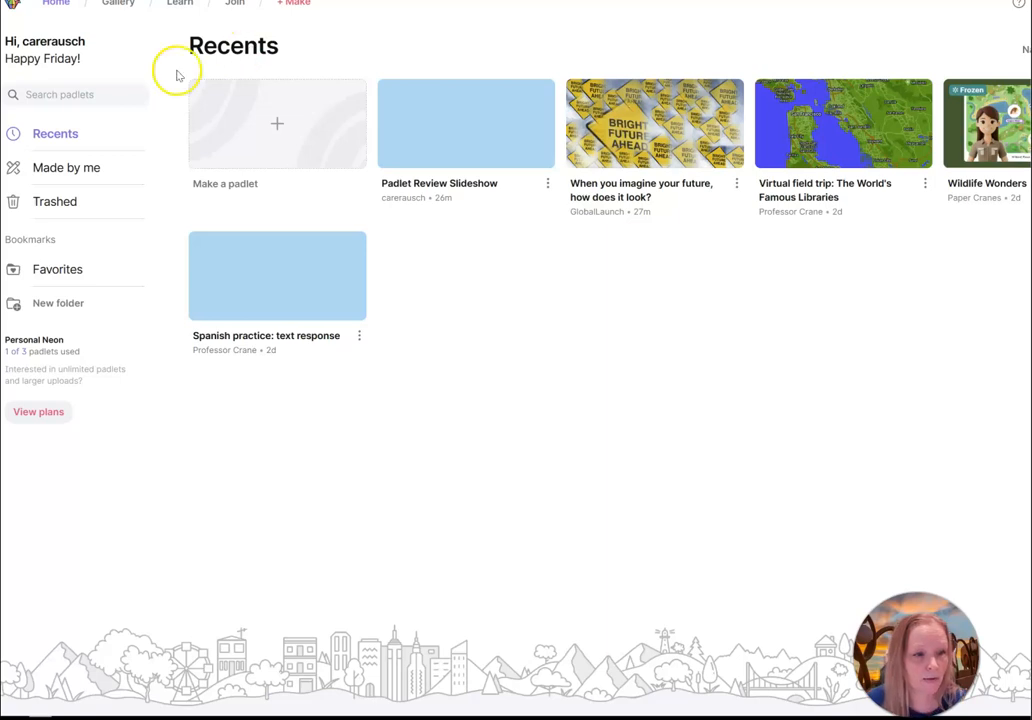
Open the Padlet Review slideshow and advance to the final slide.
left_click(124, 5)
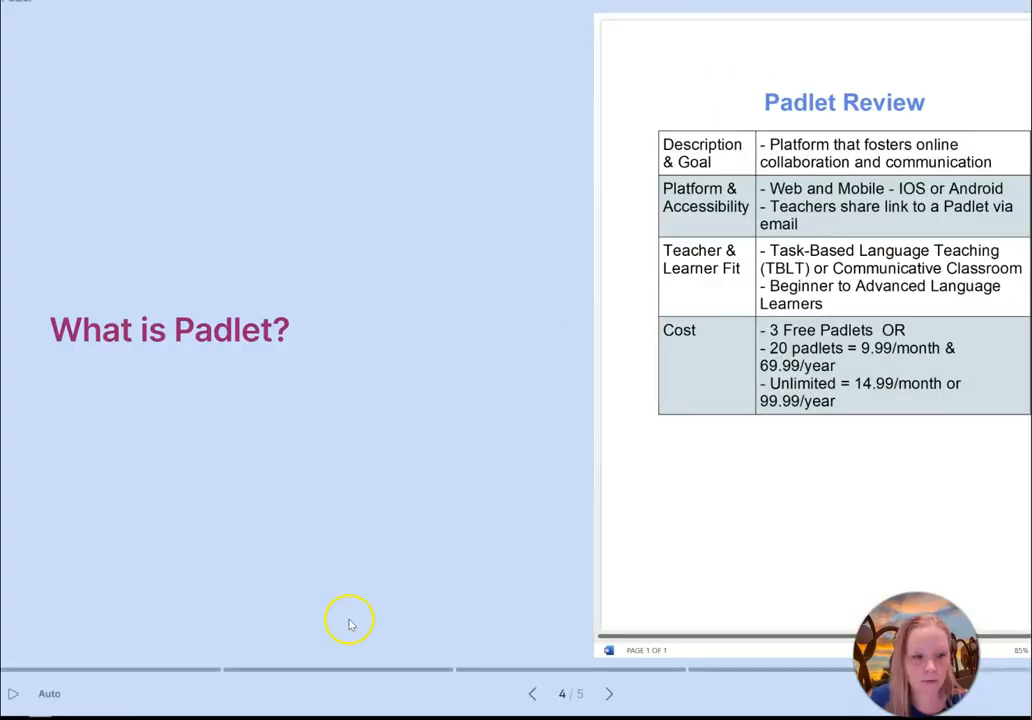
left_click(609, 694)
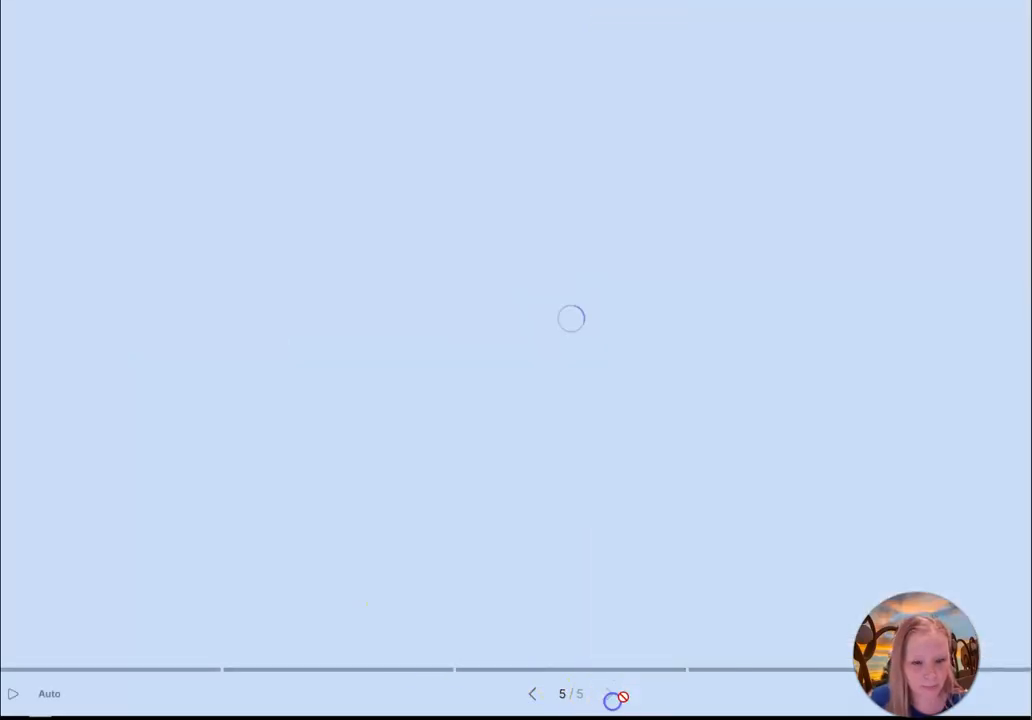